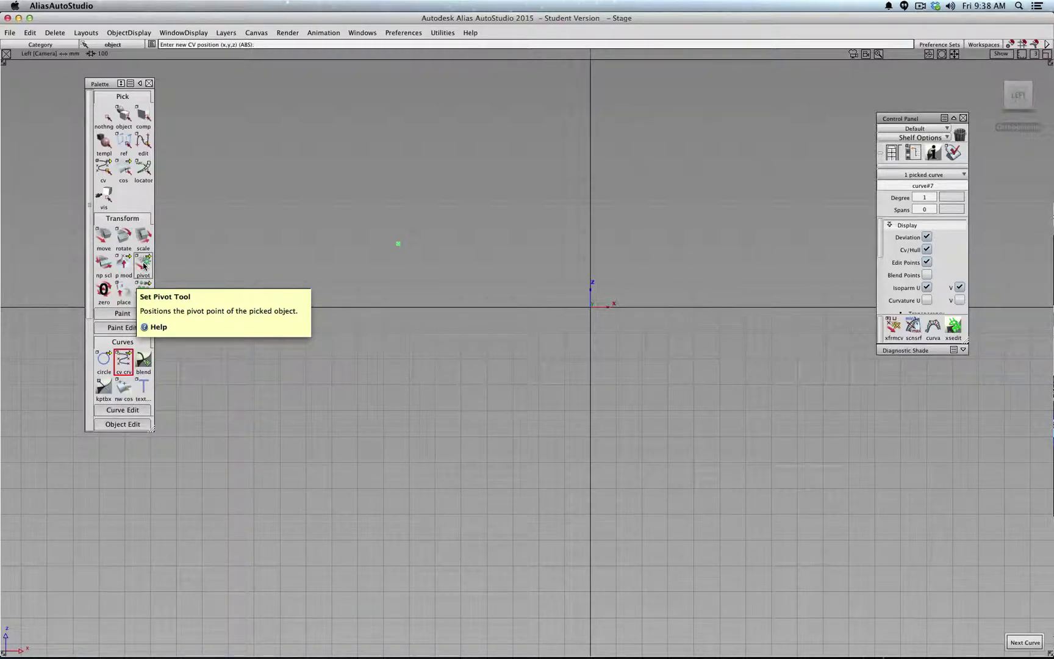
Finish the degree-4 CV curve by placing four more CVs to form an open arch in the Left view
click(344, 186)
click(380, 115)
click(501, 115)
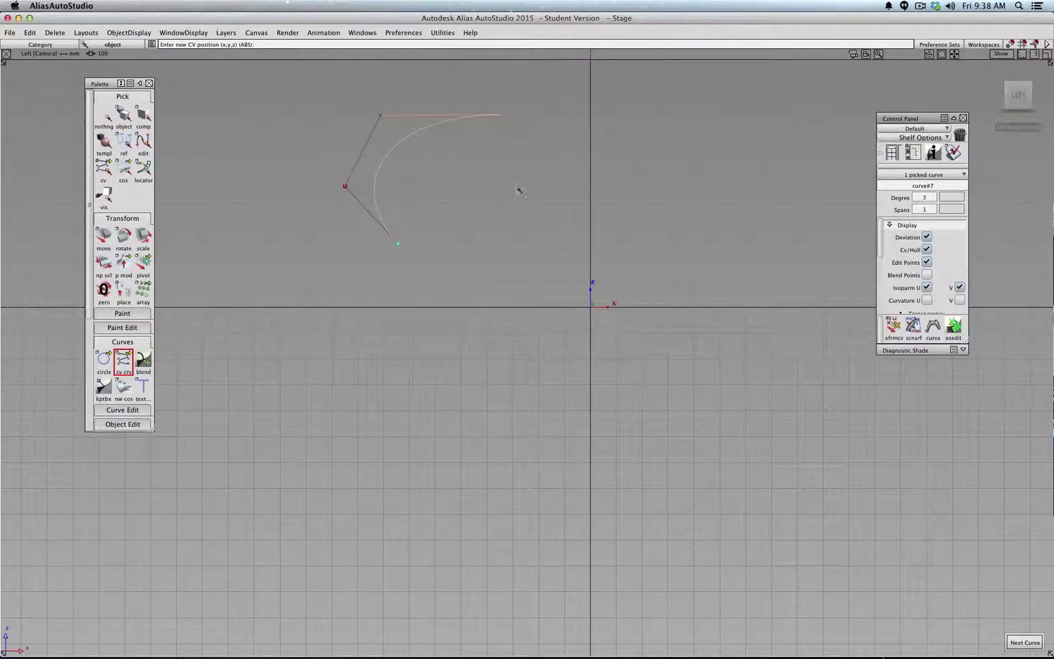
click(518, 188)
Pick the new curve and move it with grid snapping so its start point lands just up and left of the origin
click(123, 116)
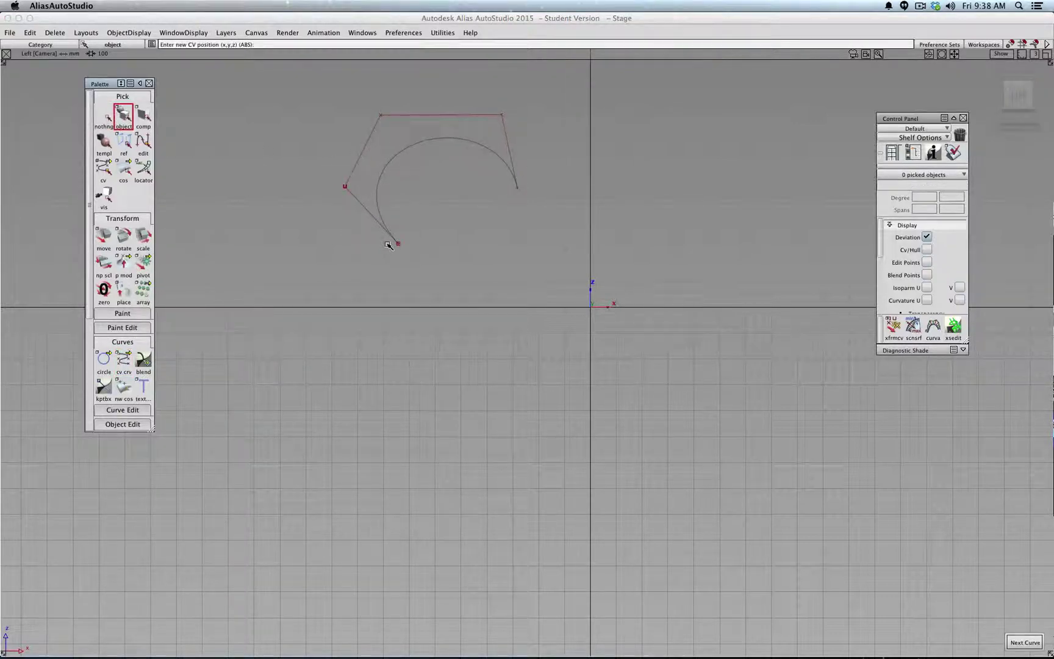
click(417, 142)
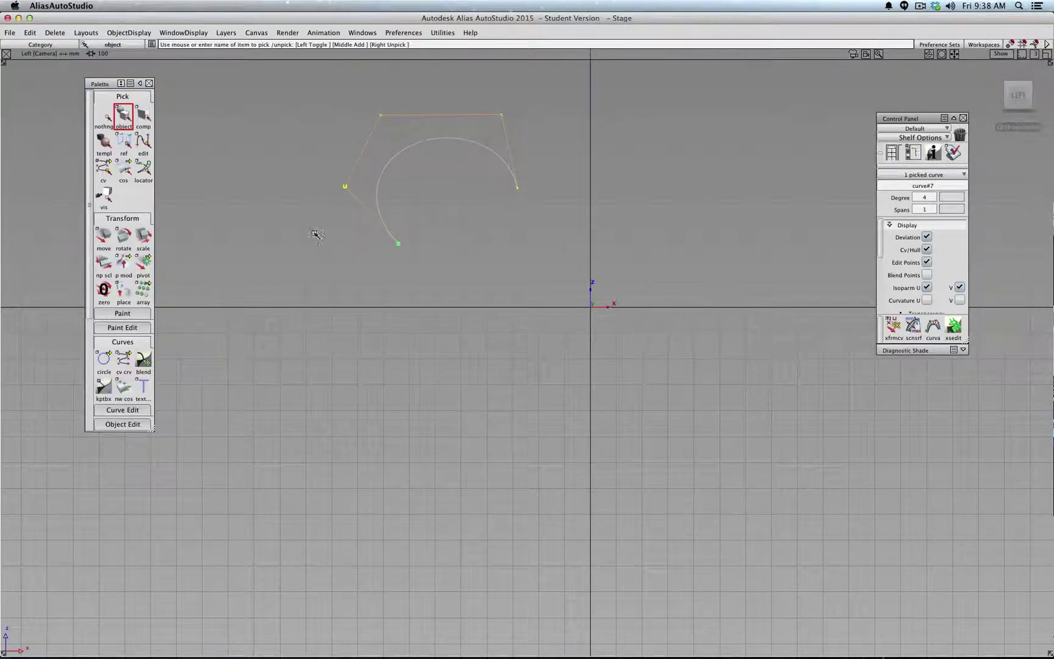
click(104, 237)
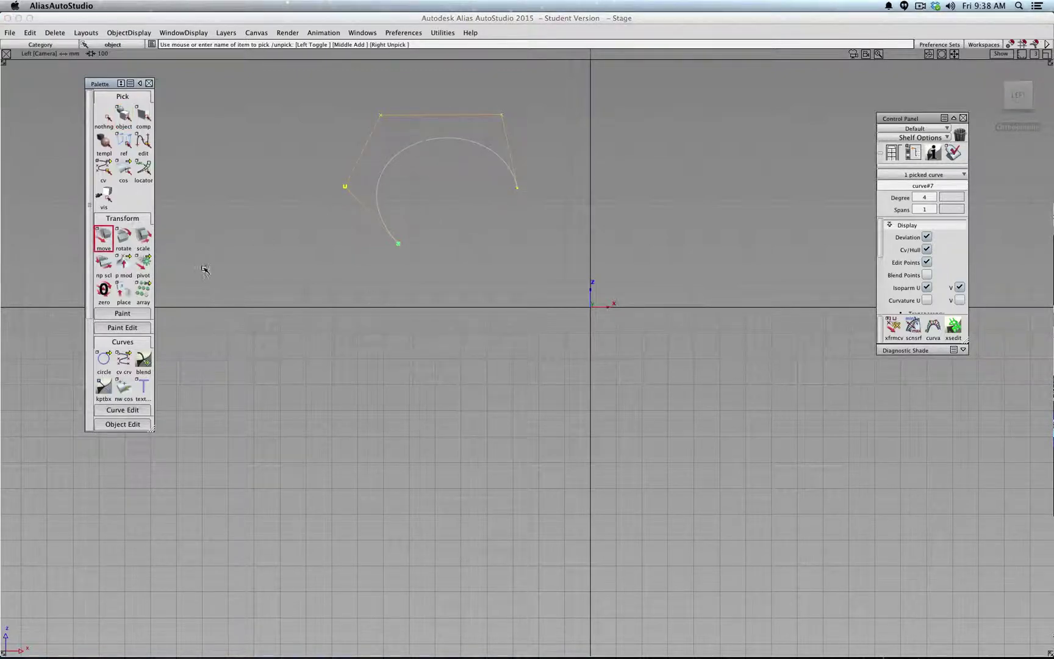
click(1024, 45)
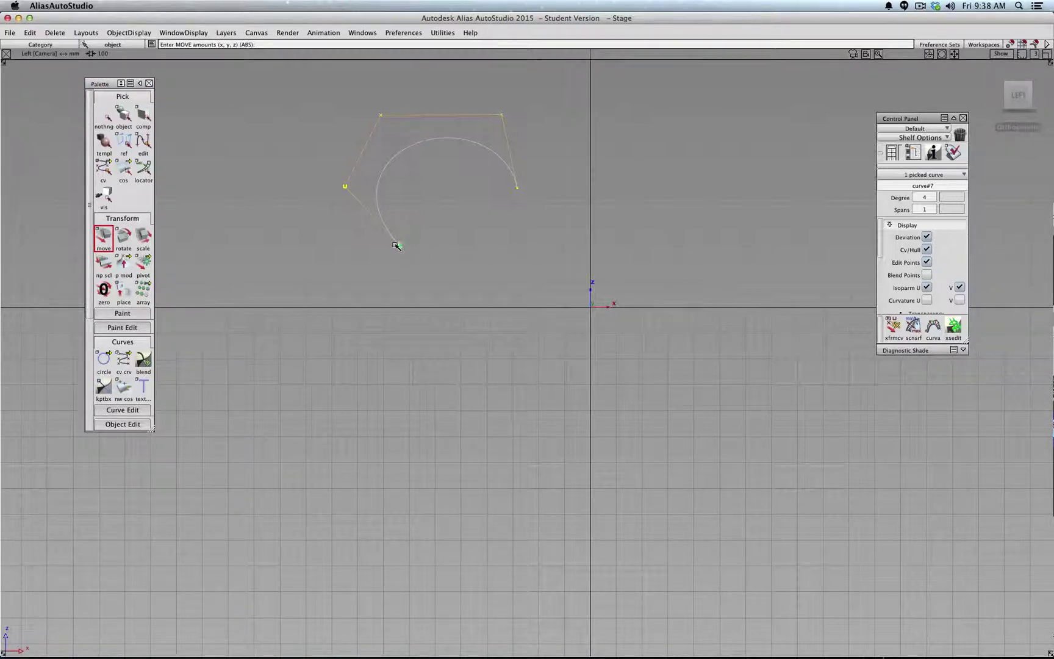
click(564, 255)
click(1022, 45)
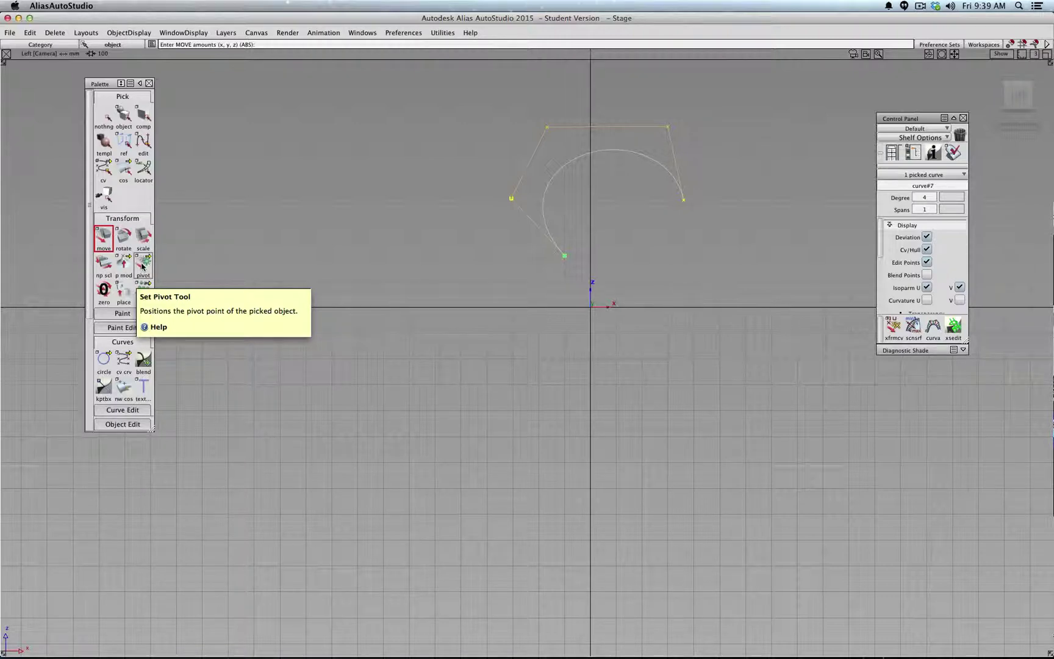
Set the curve's pivot away to its left, and move the curve down with that pivot snapped to a grid point below the X axis
click(141, 266)
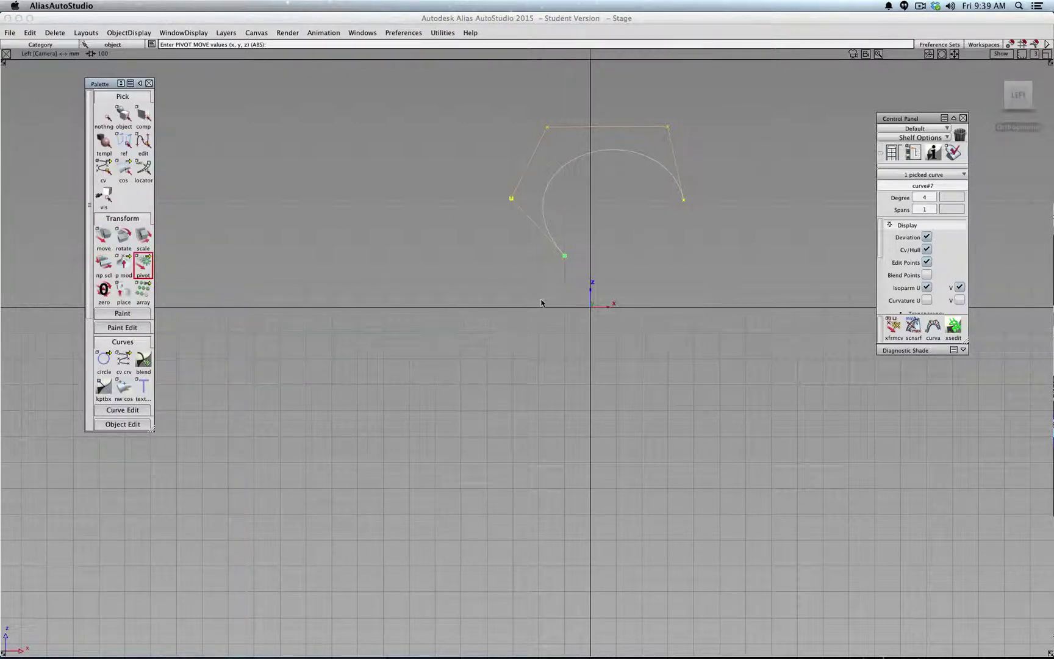
drag(436, 283, 307, 304)
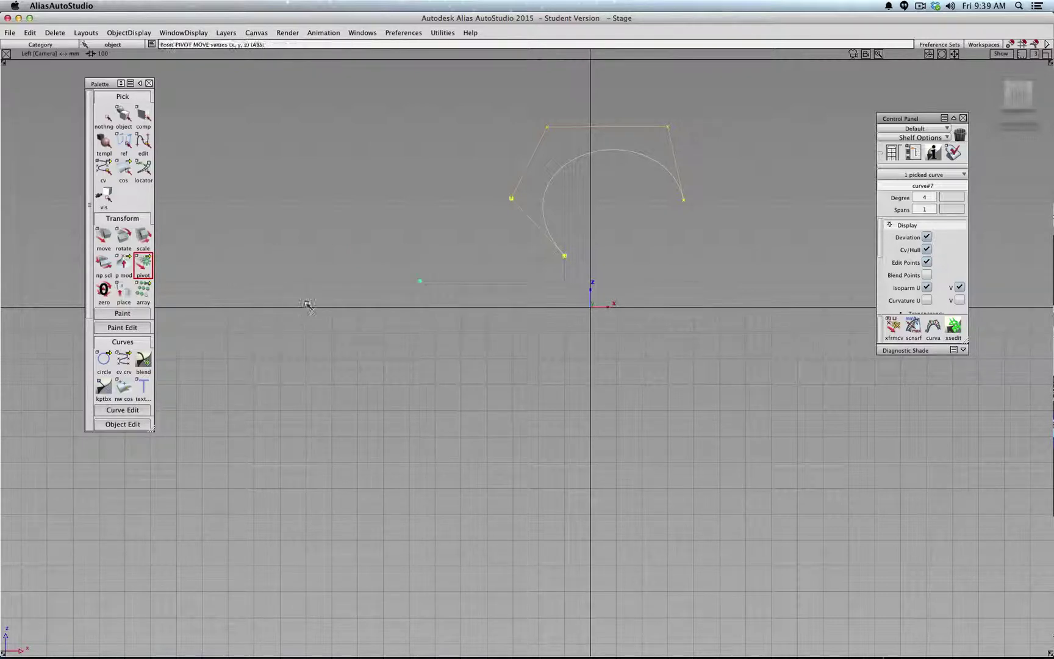
click(103, 237)
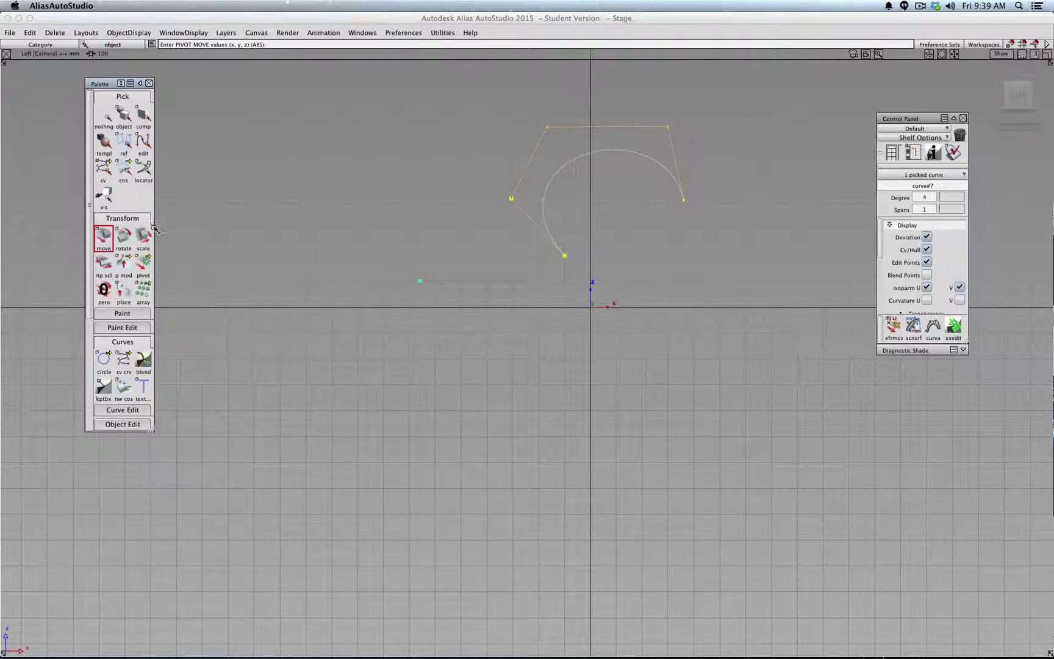
click(1025, 43)
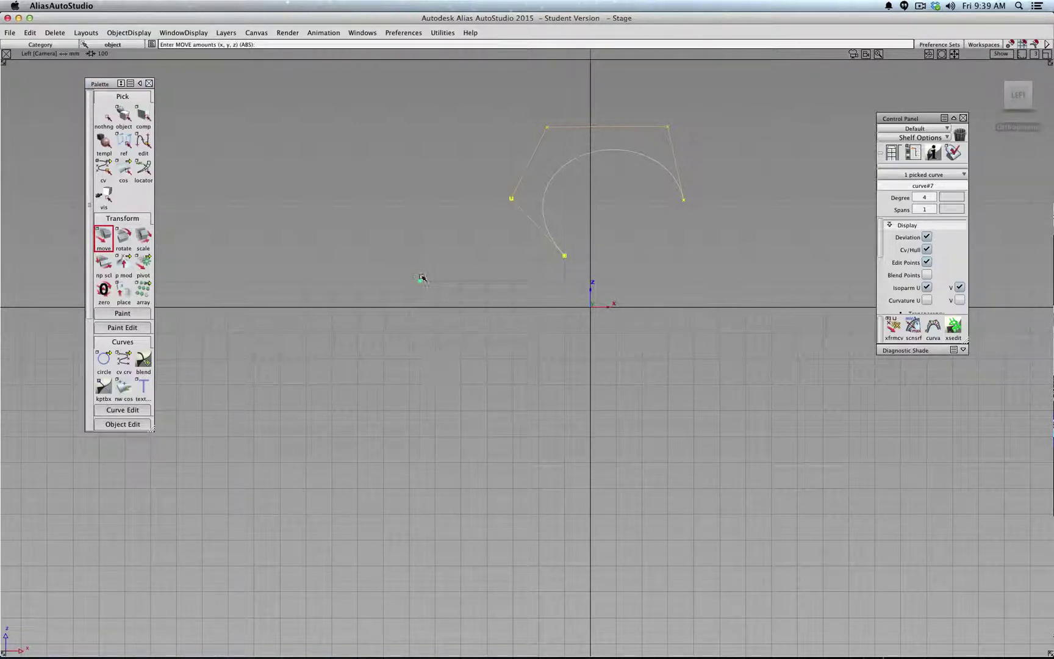
click(433, 437)
Place the curve's pivot exactly on its right end CV using CV/edit point snapping with grid snapping off
click(140, 269)
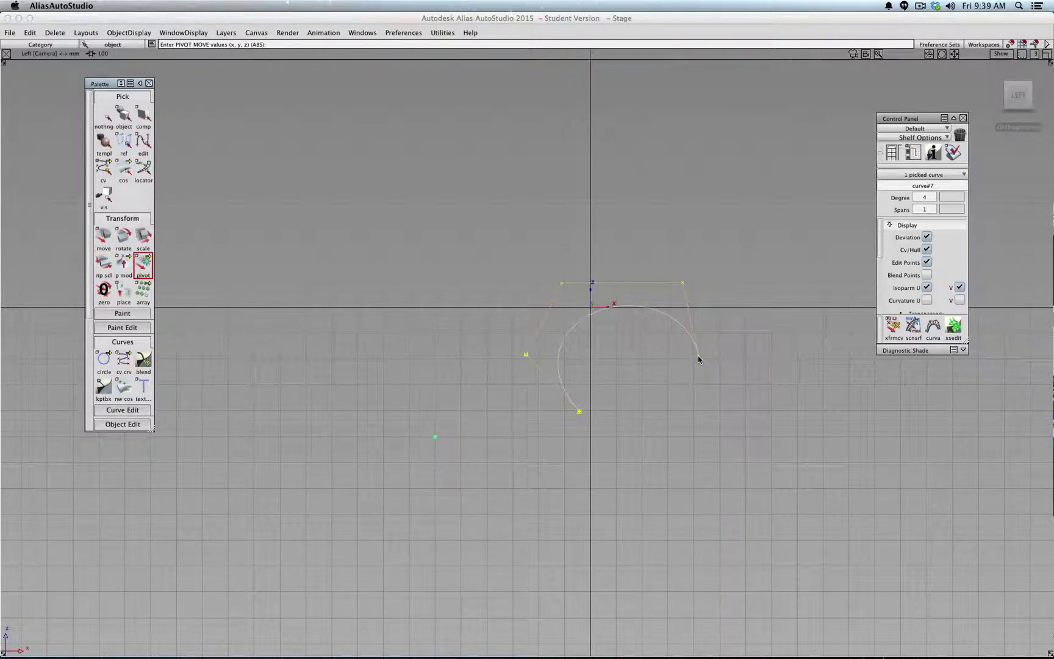
click(1019, 46)
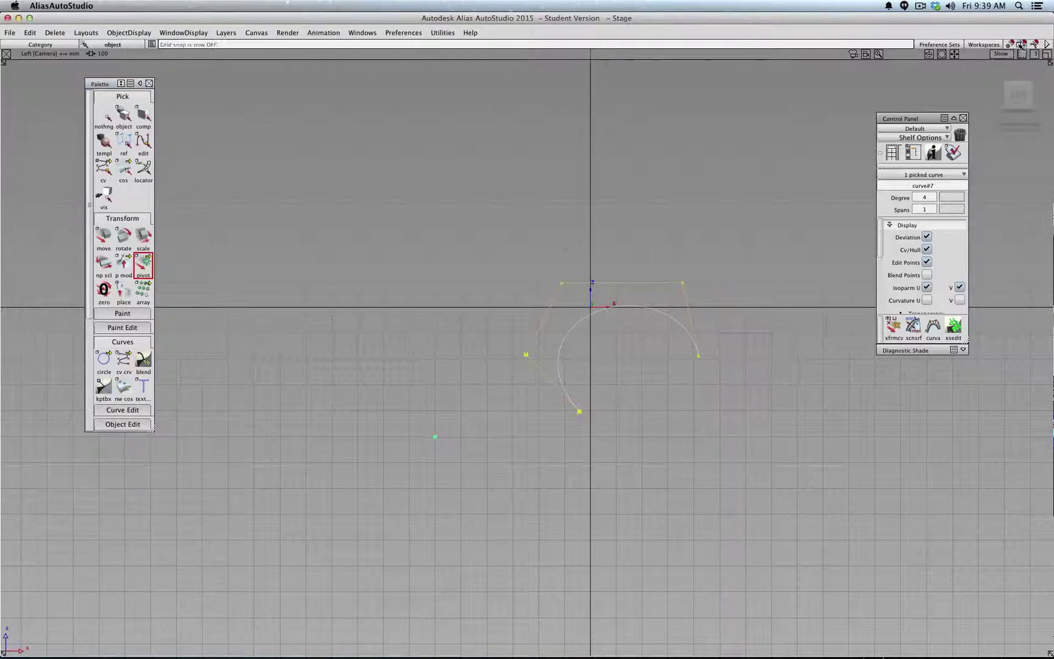
click(1010, 45)
click(1010, 44)
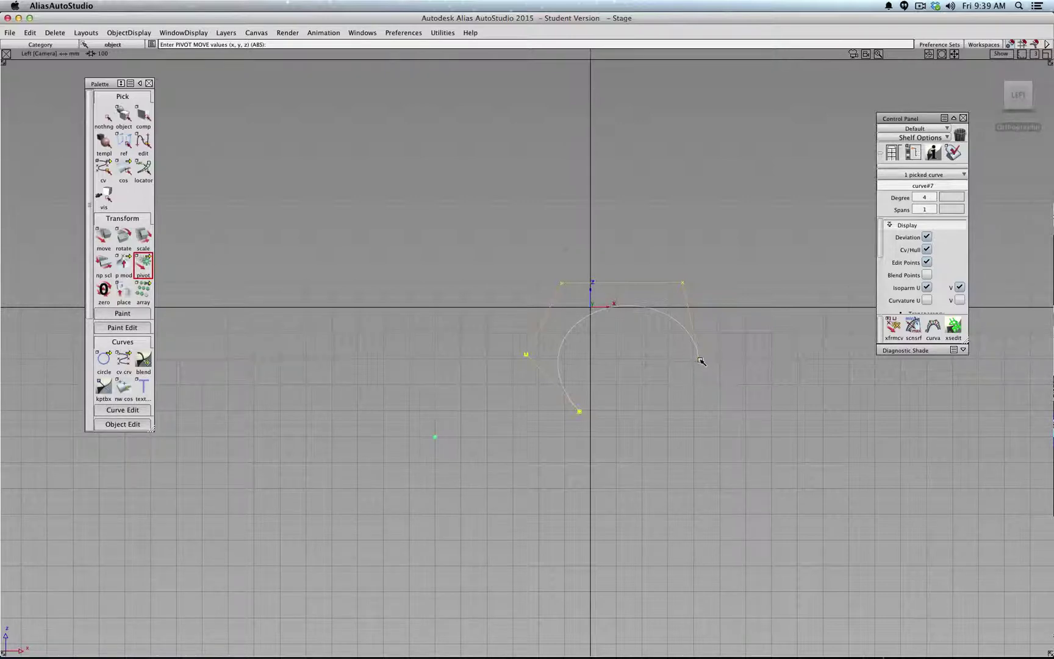
mouse_move(710, 382)
mouse_down()
mouse_move(716, 368)
mouse_move(694, 348)
mouse_move(566, 302)
mouse_move(526, 358)
mouse_move(584, 415)
mouse_move(552, 390)
mouse_move(536, 308)
mouse_move(612, 273)
mouse_move(689, 285)
mouse_move(702, 377)
mouse_move(682, 292)
mouse_move(571, 294)
mouse_move(539, 379)
mouse_move(575, 406)
mouse_move(560, 282)
mouse_move(706, 302)
mouse_move(702, 359)
mouse_up()
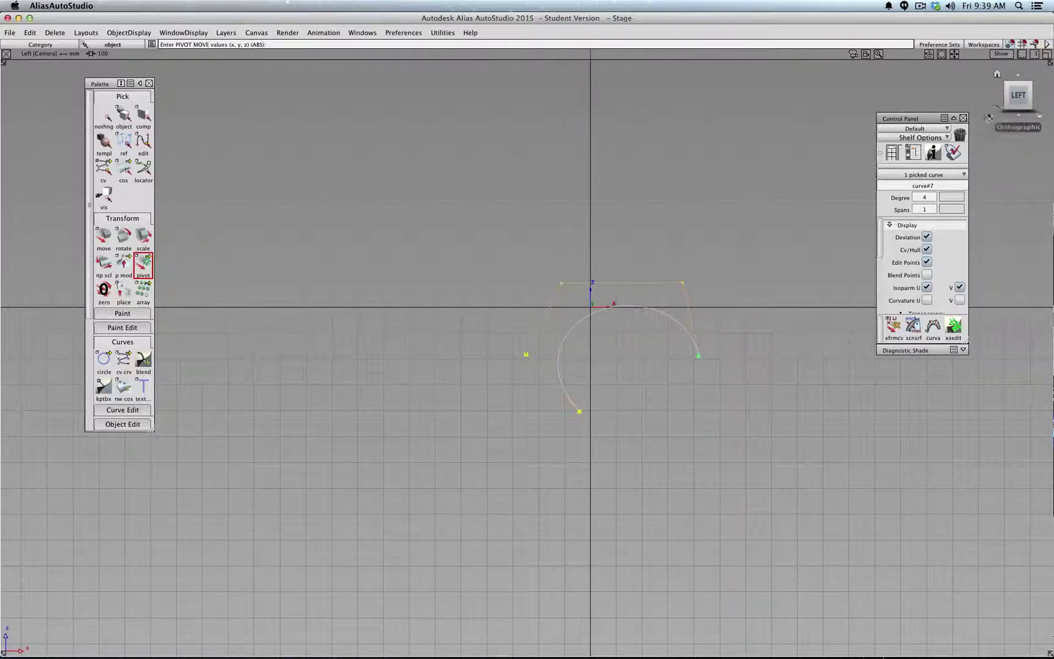
click(1011, 43)
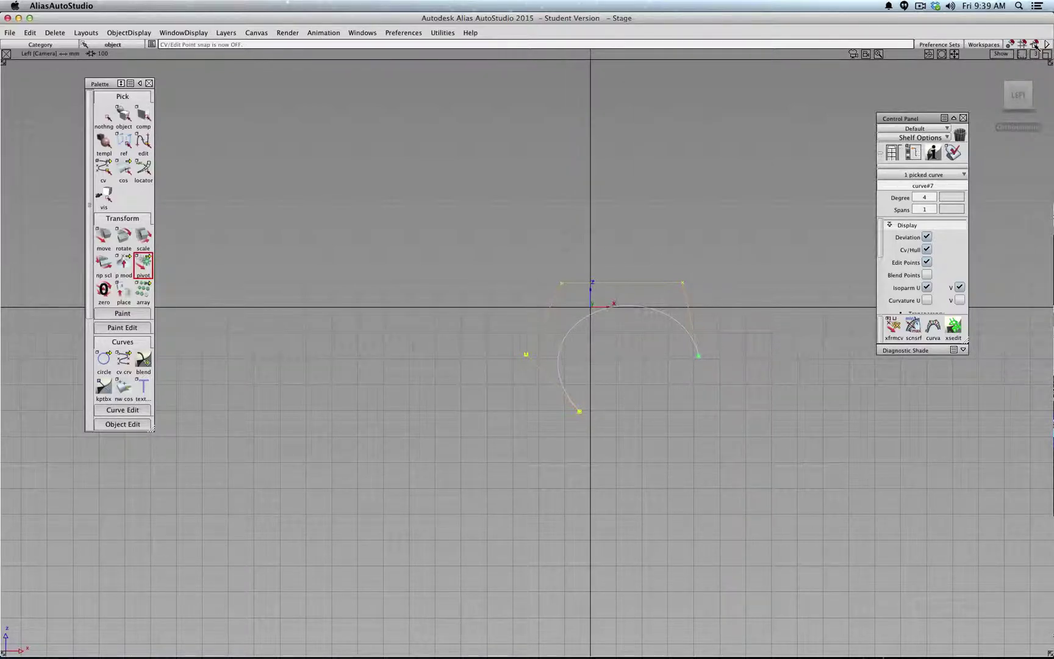
Slide the pivot along the curve to the crest of the arch using curve snapping
click(1036, 44)
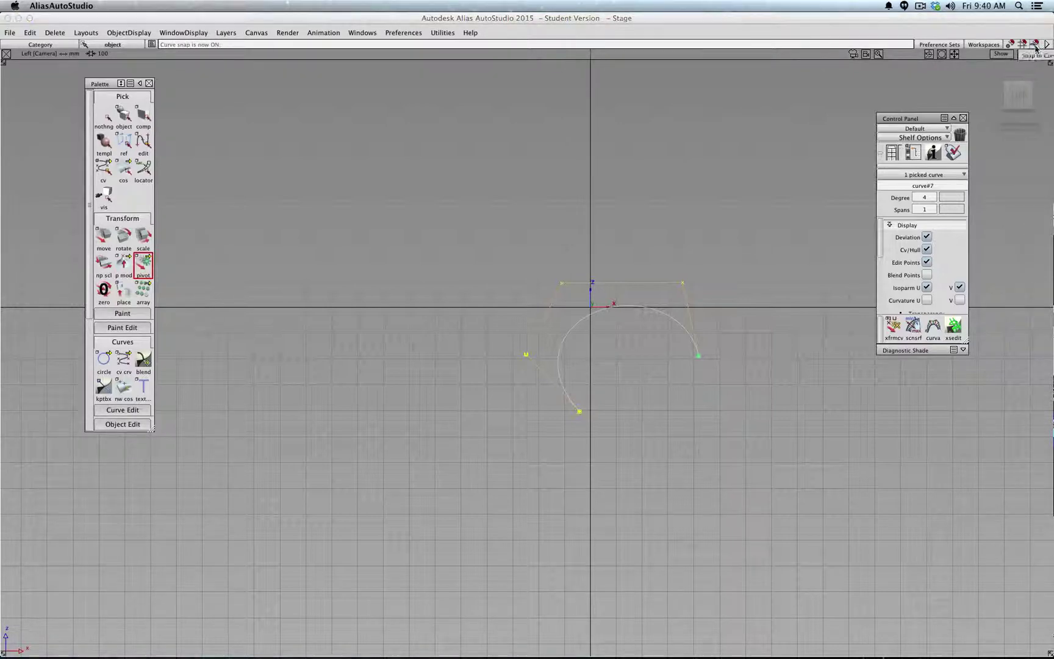
mouse_move(670, 337)
mouse_down()
mouse_move(632, 312)
mouse_move(562, 362)
mouse_move(600, 318)
mouse_move(645, 306)
mouse_move(661, 313)
mouse_move(593, 315)
mouse_move(560, 365)
mouse_move(626, 306)
mouse_move(690, 329)
mouse_move(671, 318)
mouse_move(593, 320)
mouse_move(566, 377)
mouse_move(577, 327)
mouse_move(650, 305)
mouse_move(687, 341)
mouse_move(619, 303)
mouse_move(561, 367)
mouse_move(612, 304)
mouse_move(626, 305)
mouse_up()
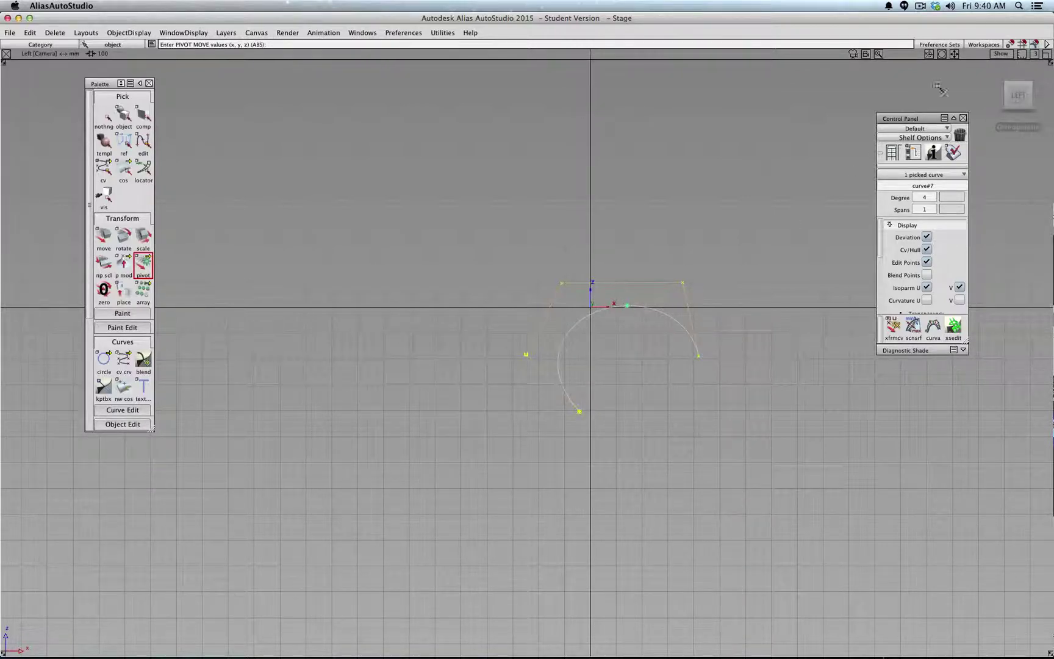
click(1034, 46)
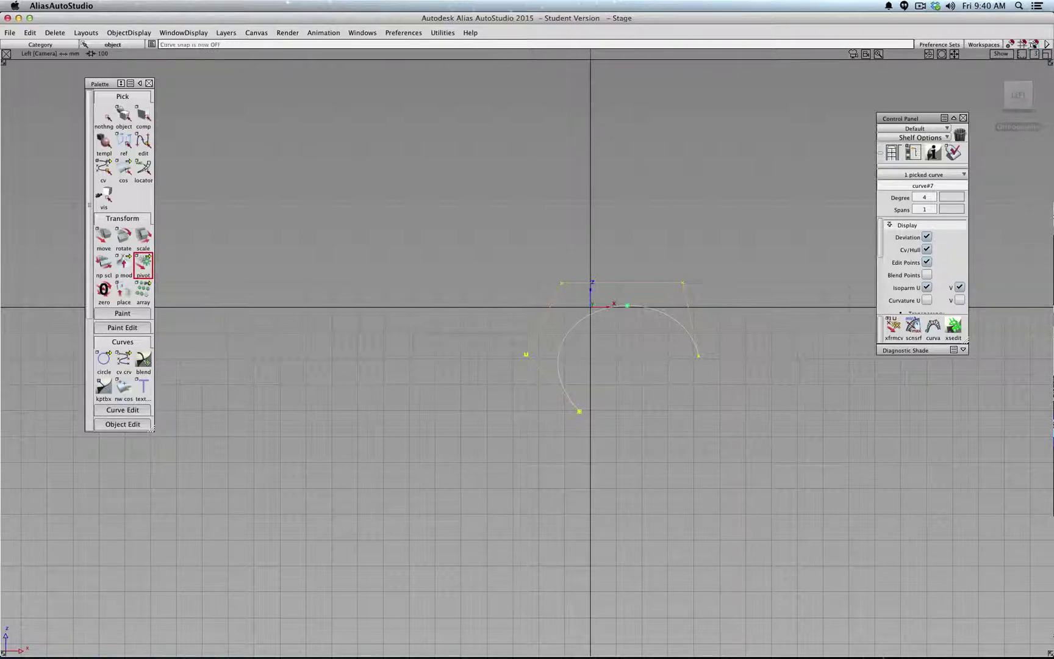
Return the pivot to the curve's lower-left start CV and deselect the curve
click(579, 414)
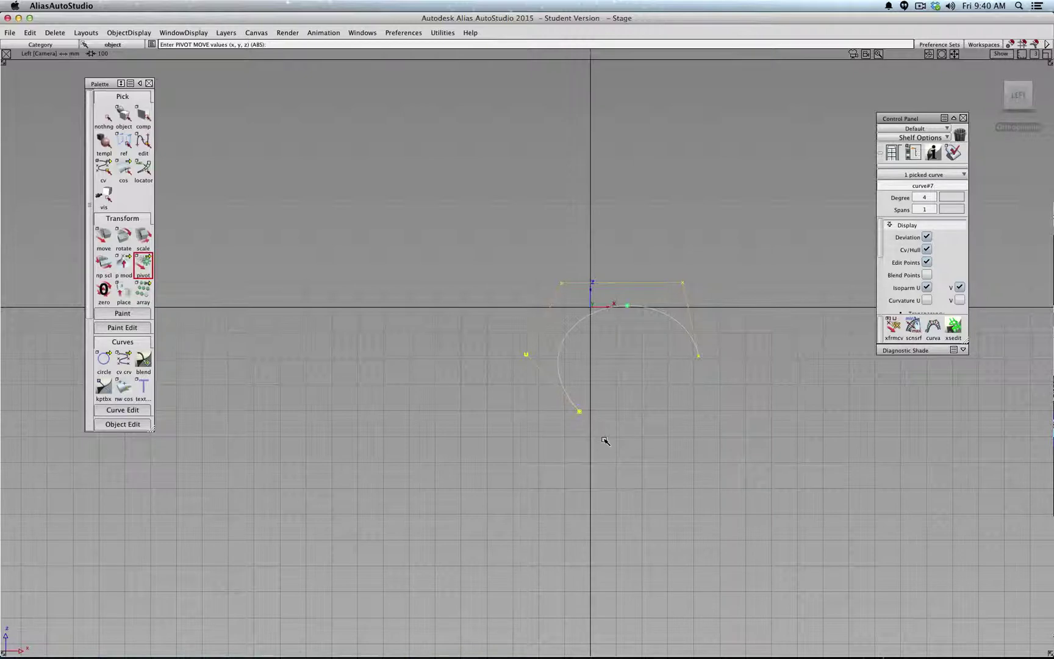
drag(592, 426, 581, 413)
click(107, 117)
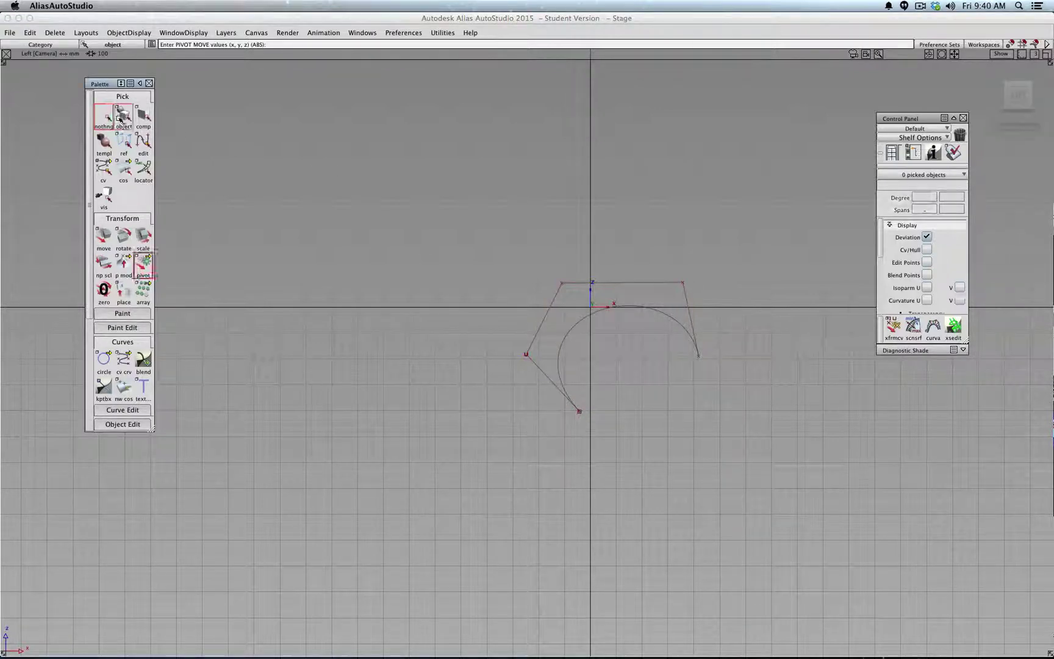
Duplicate the arch curve with copy and paste, and move the duplicate up and to the left of the original
click(124, 116)
key(super+v)
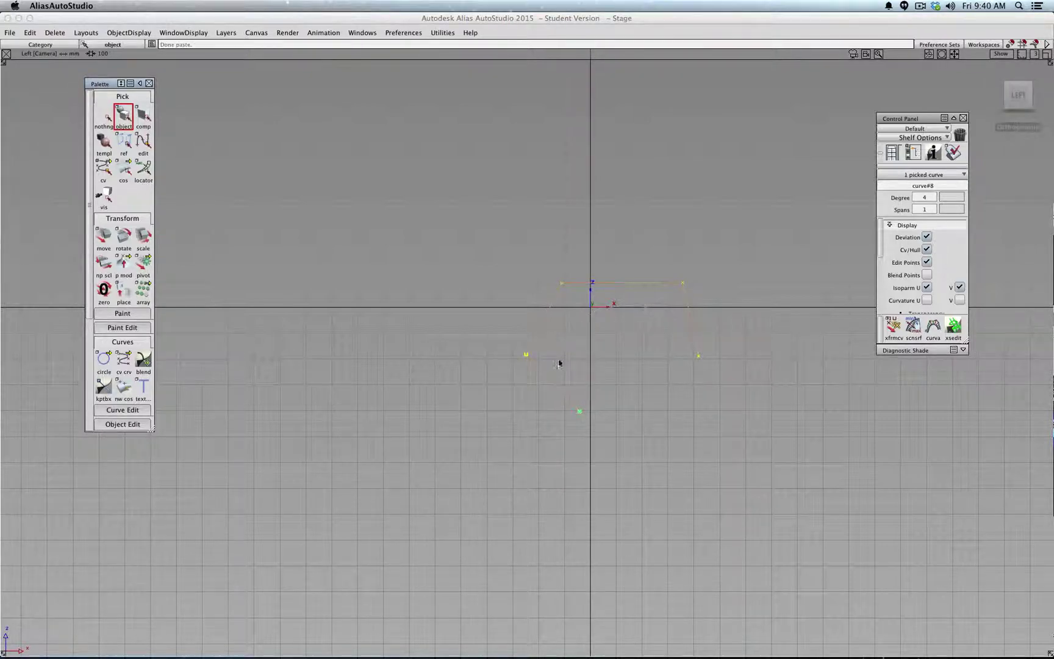
click(103, 236)
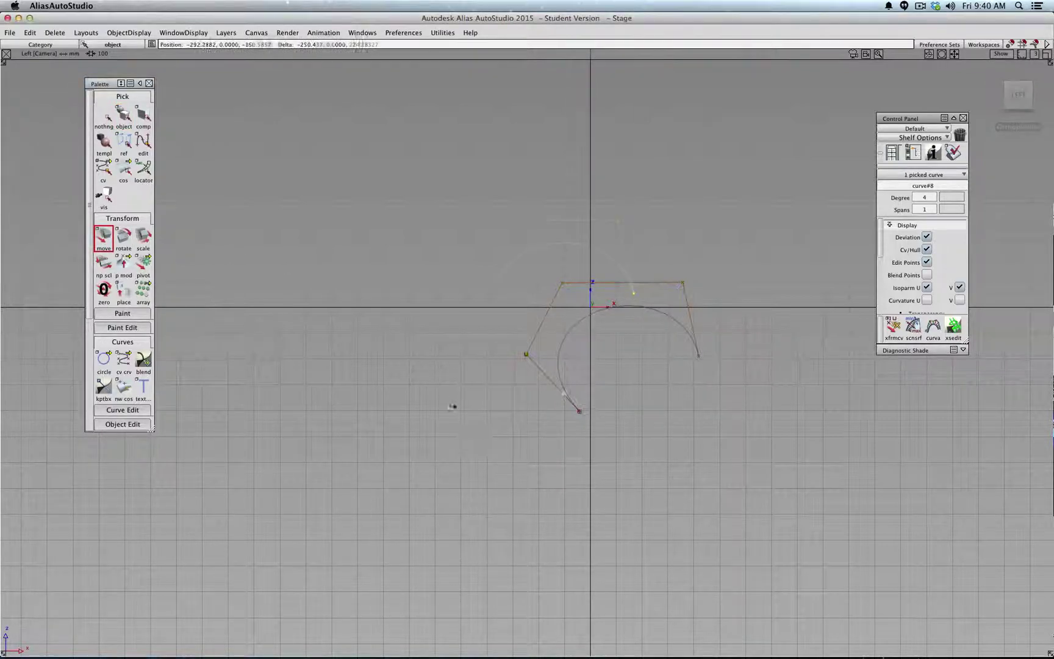
drag(452, 407, 319, 302)
Add the original curve to the selection and move both curves together slightly up and to the right
shift+click(547, 357)
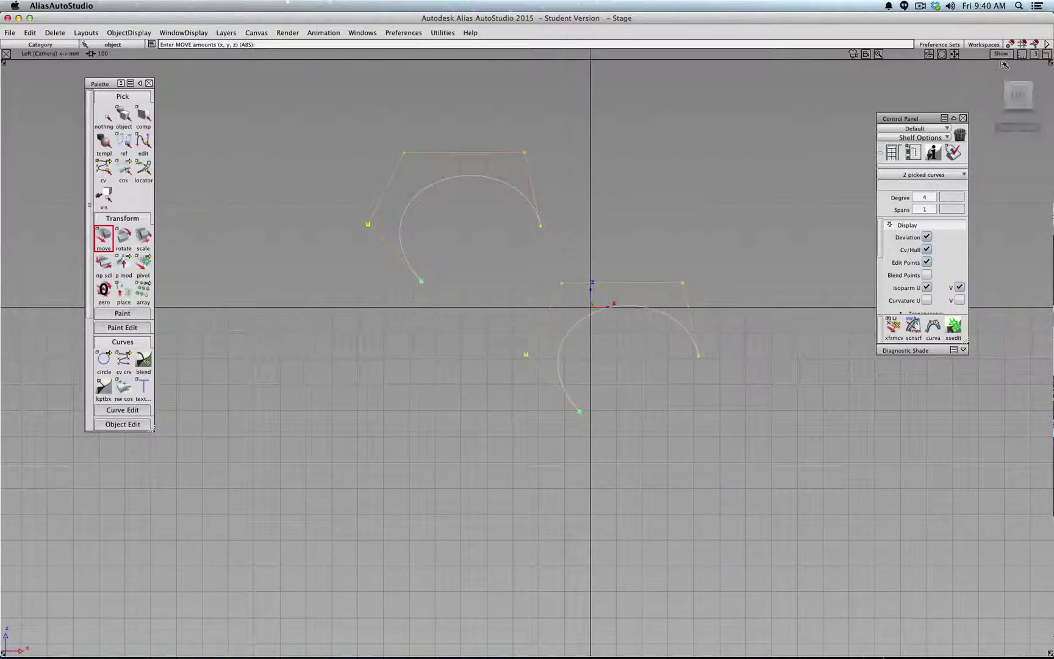
drag(720, 191, 735, 160)
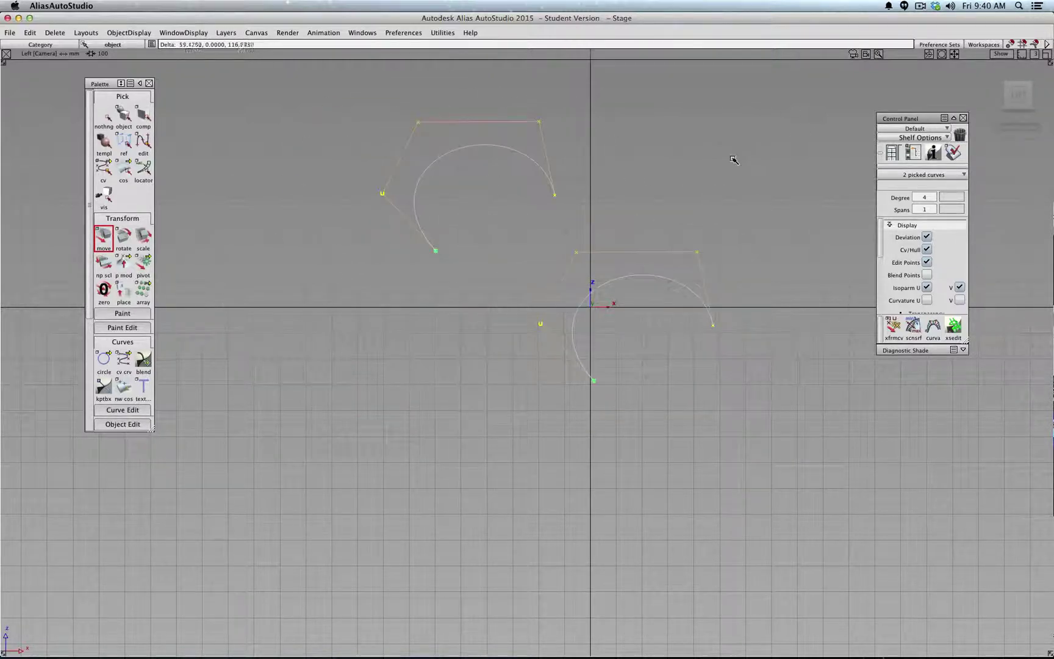
Try moving both picked curves together with grid snapping on, undoing the moves and switching the snapping back off
click(1024, 43)
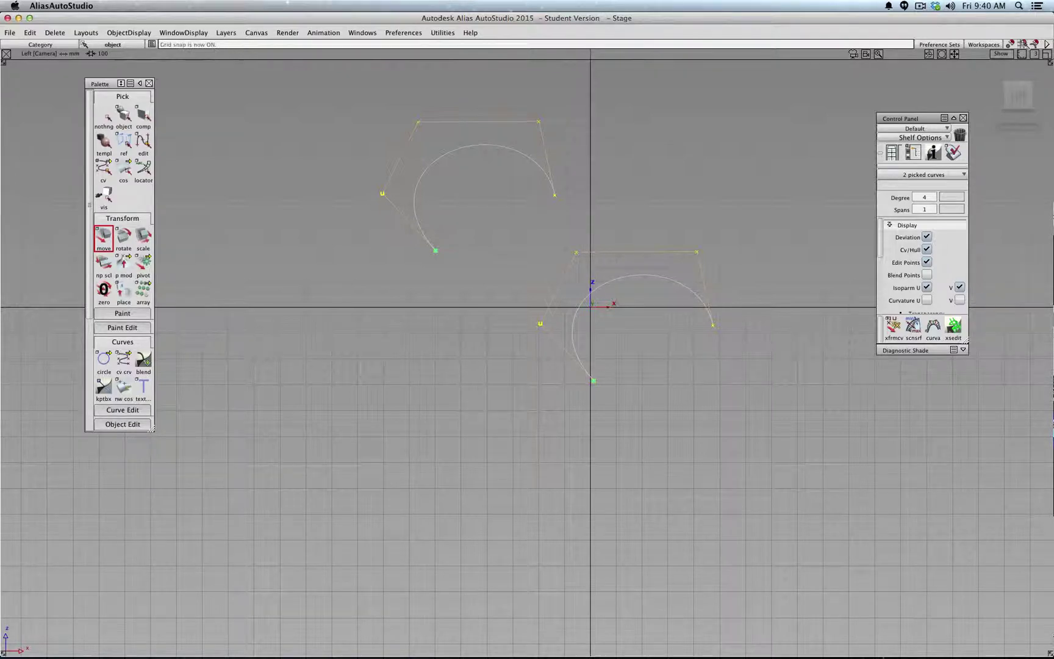
click(694, 177)
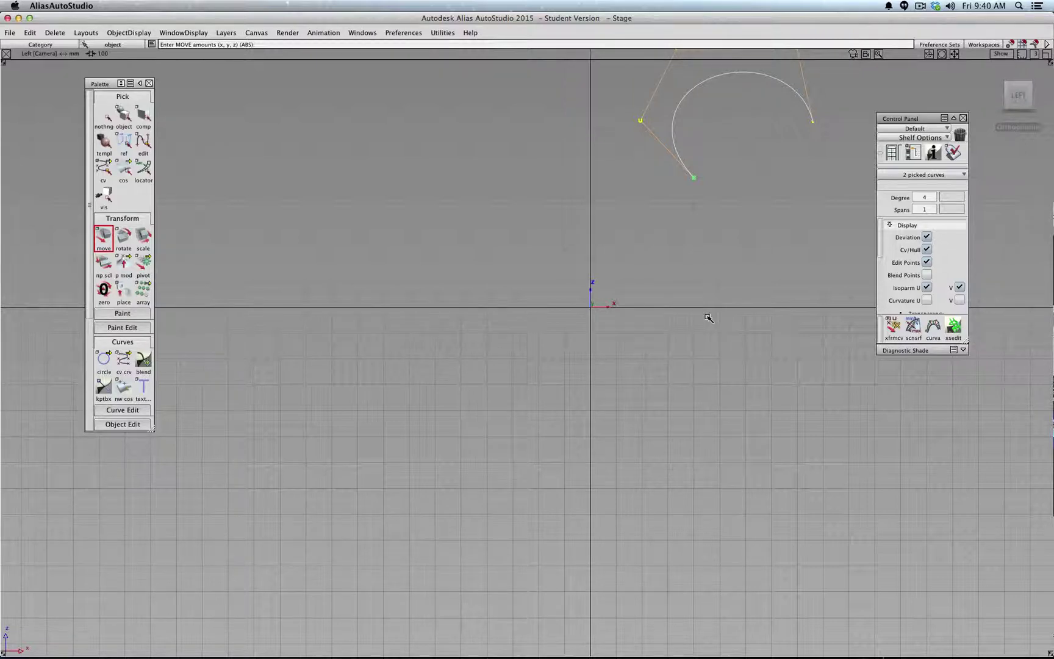
key(super+z)
click(670, 205)
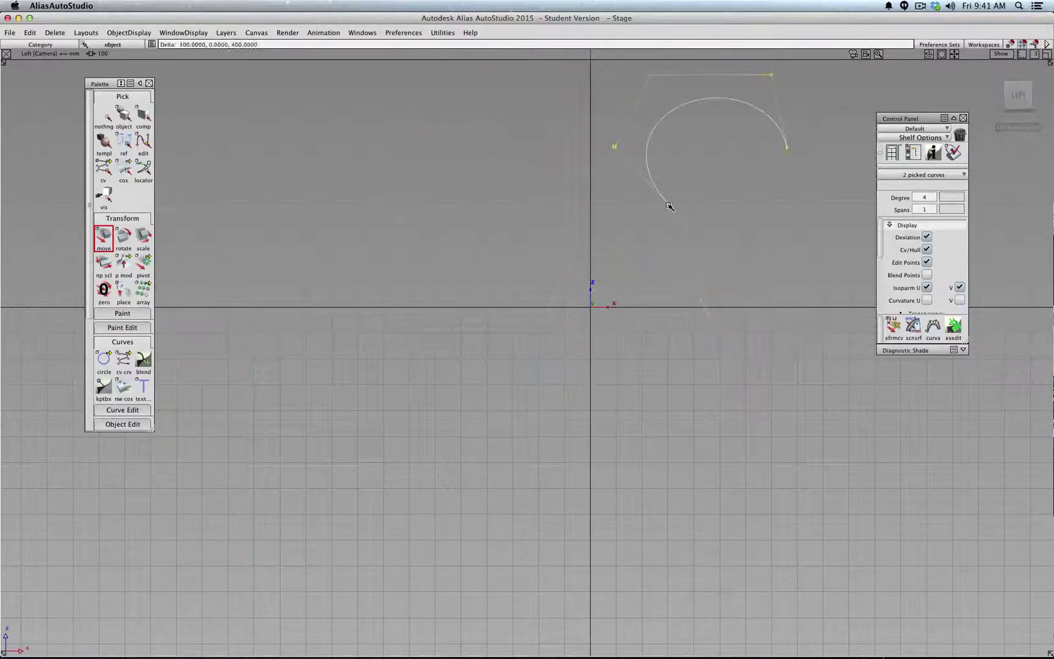
drag(705, 252, 716, 136)
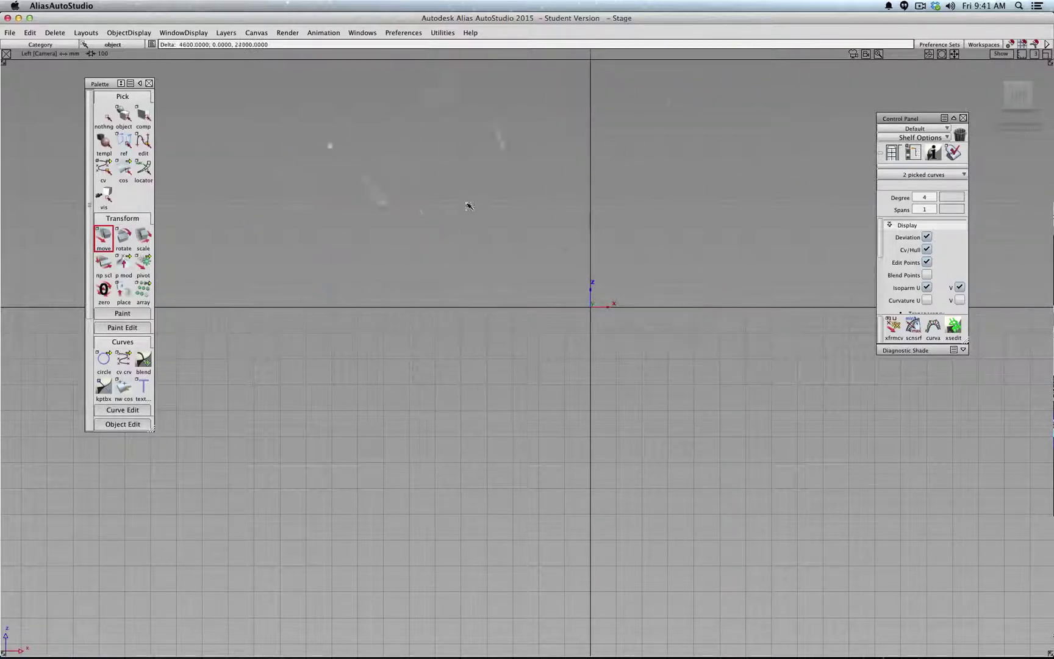
click(553, 287)
key(super+z)
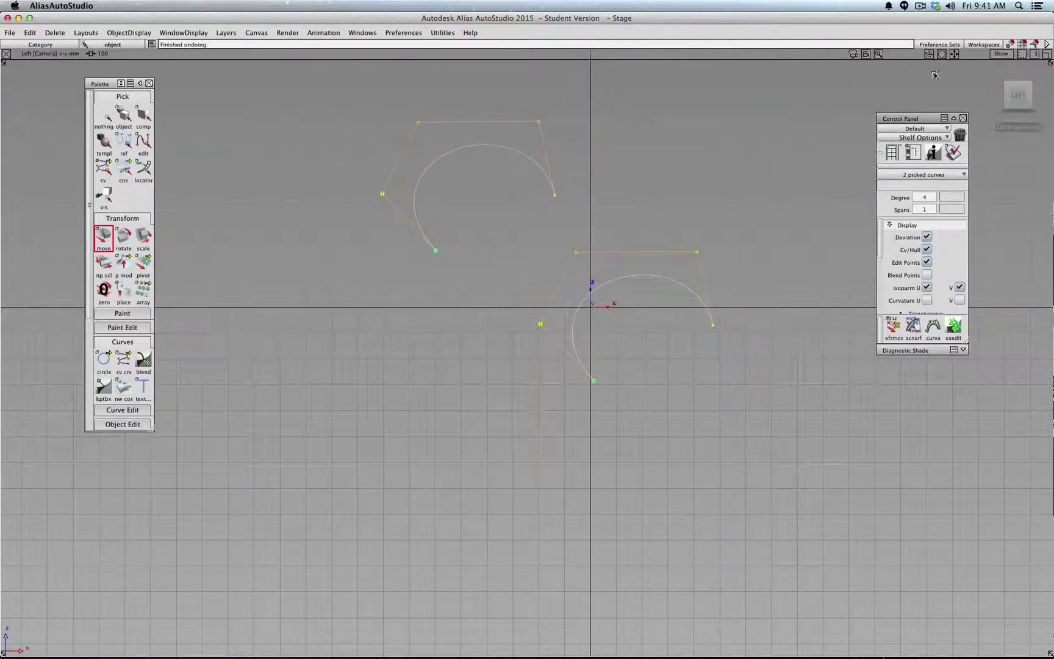
click(1023, 45)
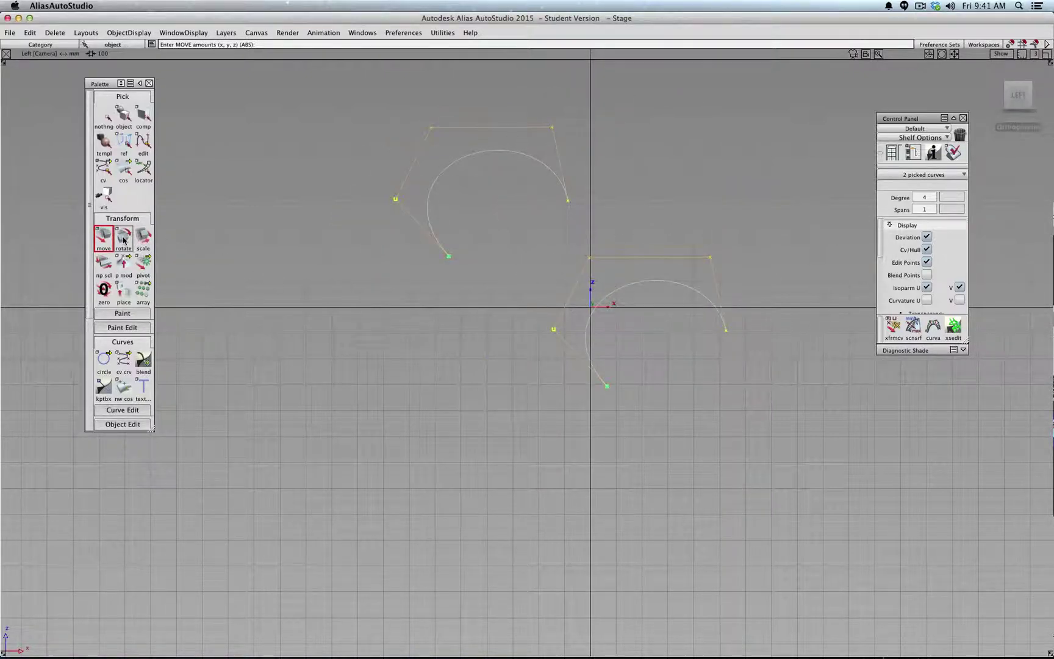
Try rotating both picked curves about their own pivots, and undo the rotation
click(124, 238)
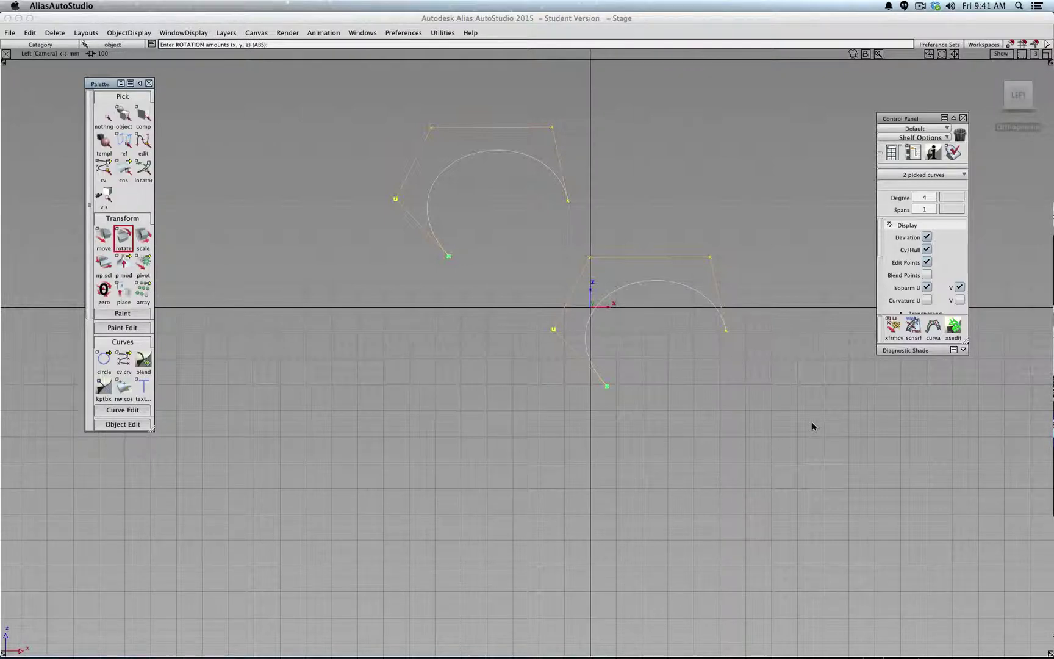
mouse_move(812, 425)
mouse_down()
mouse_move(819, 382)
mouse_move(769, 275)
mouse_move(402, 277)
mouse_move(339, 295)
mouse_move(667, 299)
mouse_up()
mouse_move(1023, 356)
mouse_down()
mouse_move(315, 392)
mouse_move(516, 372)
mouse_up()
mouse_move(516, 372)
right_down()
mouse_move(765, 346)
mouse_move(789, 358)
mouse_move(2, 376)
mouse_move(584, 331)
right_up()
key(super+z)
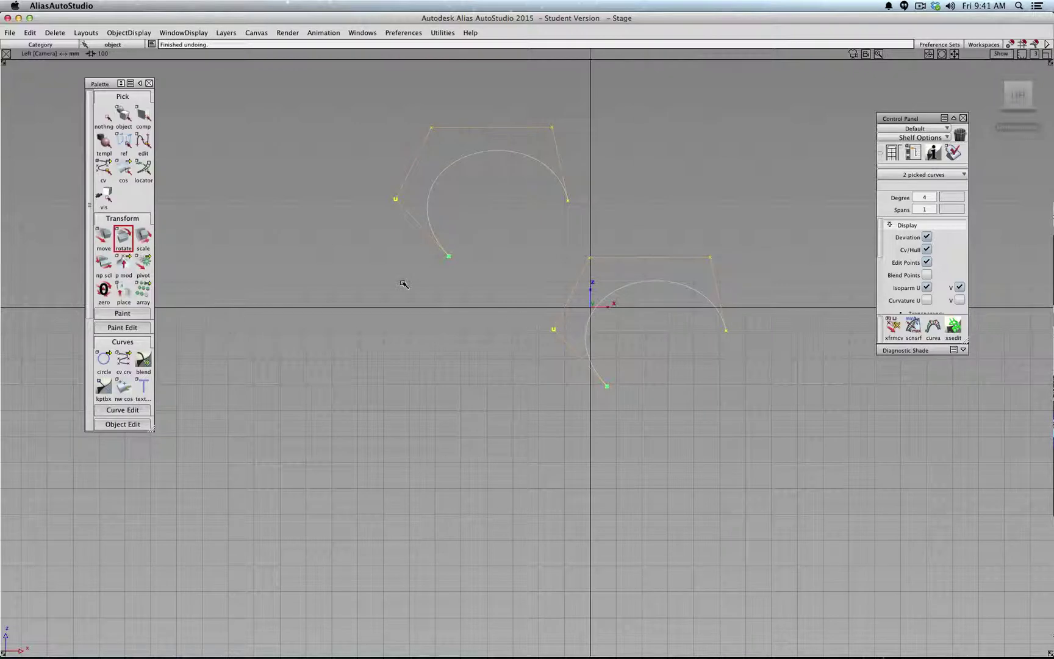
Scale both picked curves down slightly about their individual pivots
click(147, 237)
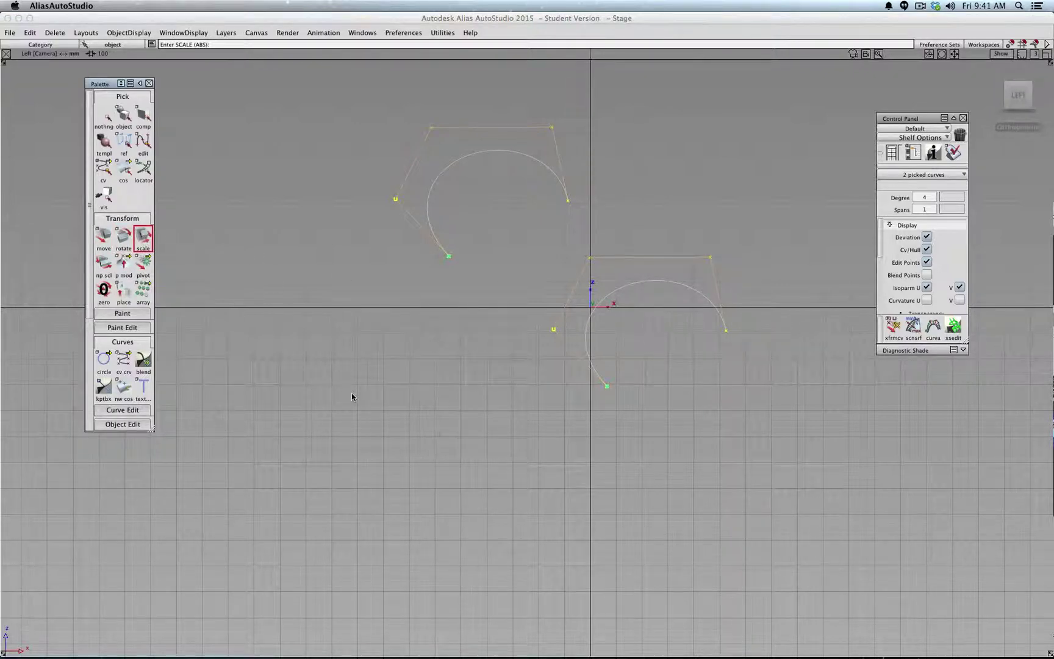
drag(352, 398, 349, 365)
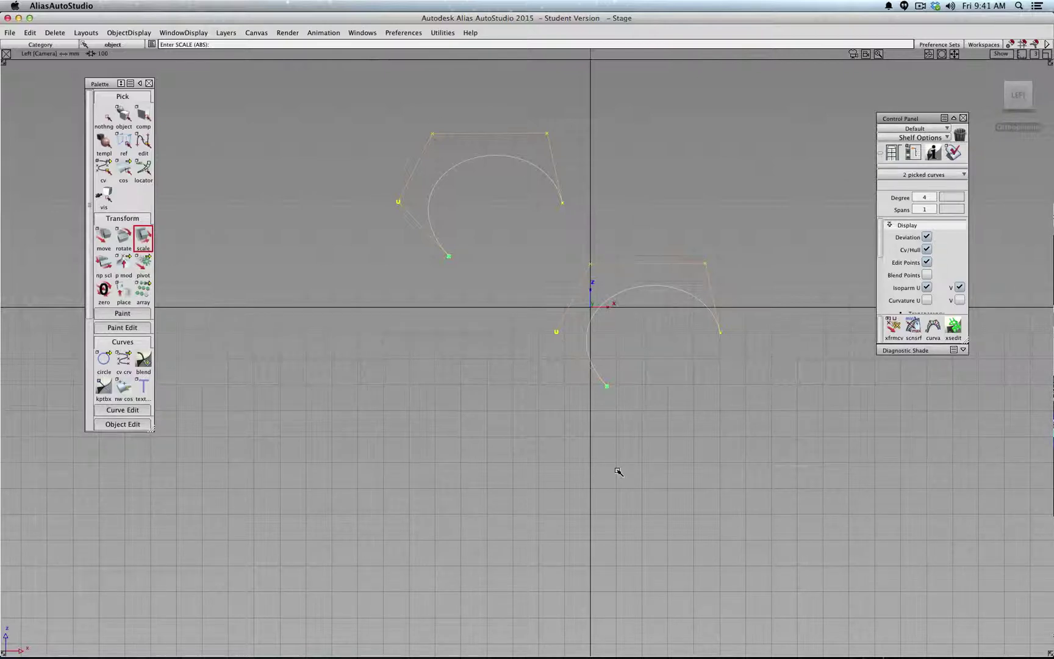
Snap a shared pivot for both curves to a grid point below them, and scale both down slightly about it with grid snapping off
click(146, 263)
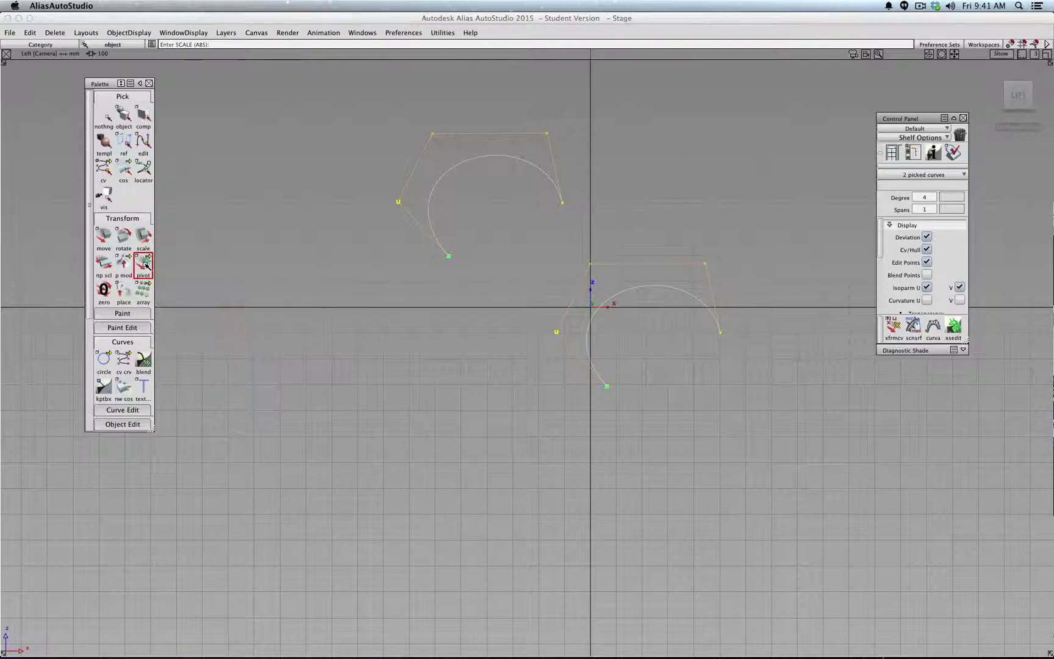
click(1024, 45)
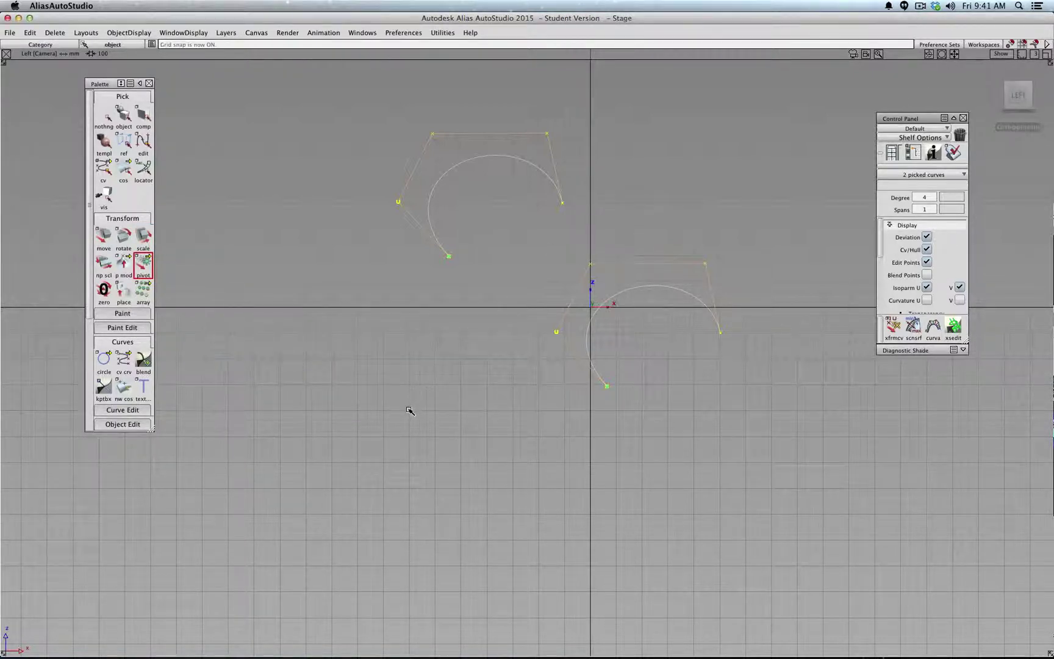
click(144, 238)
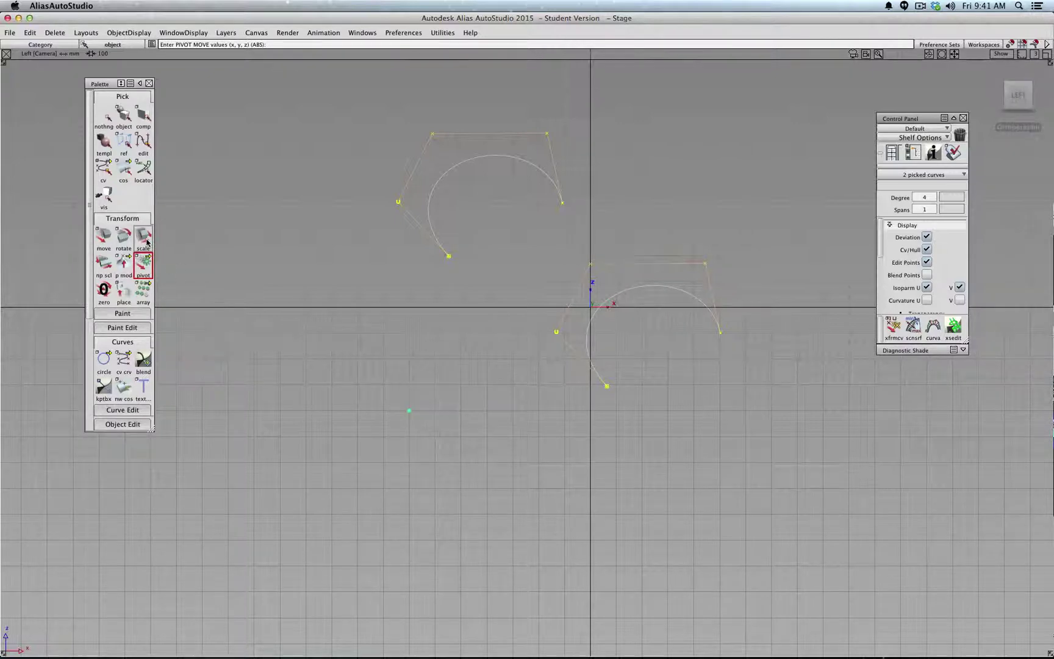
mouse_move(1003, 88)
click(1022, 42)
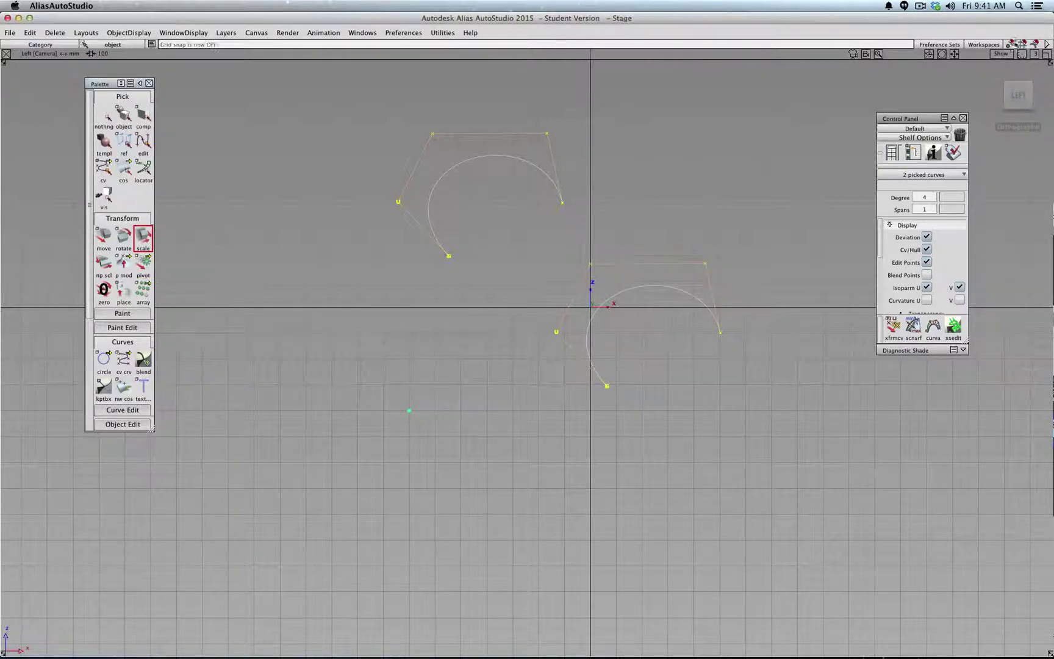
drag(671, 150, 612, 215)
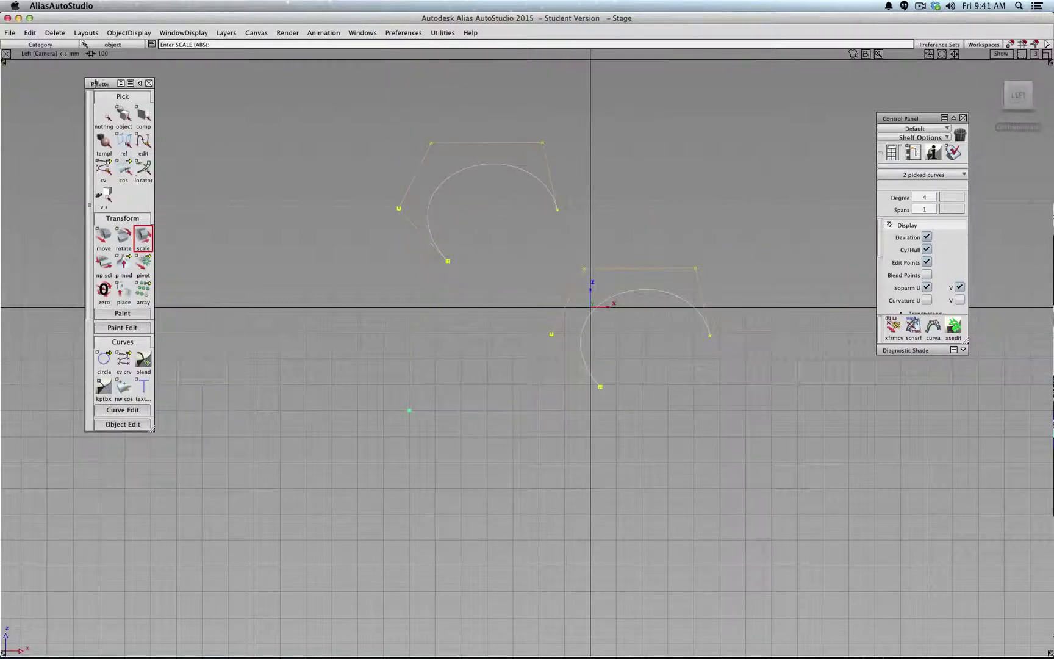
Re-pick both curves, toggling the upper curve out of and back into the selection, to examine the pivot they share
click(104, 116)
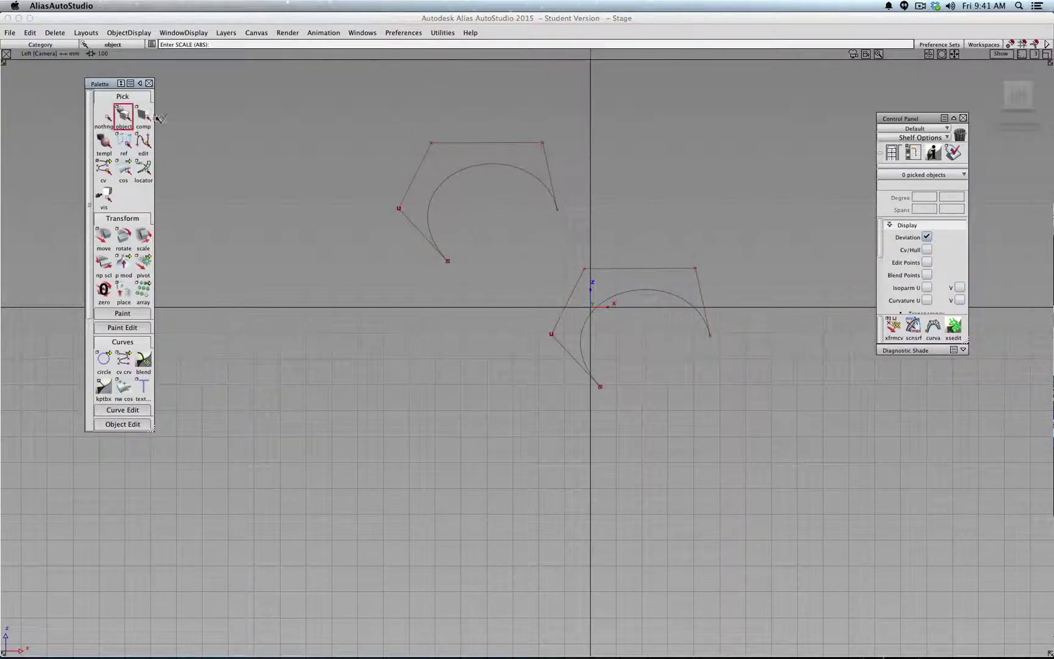
click(445, 181)
click(592, 319)
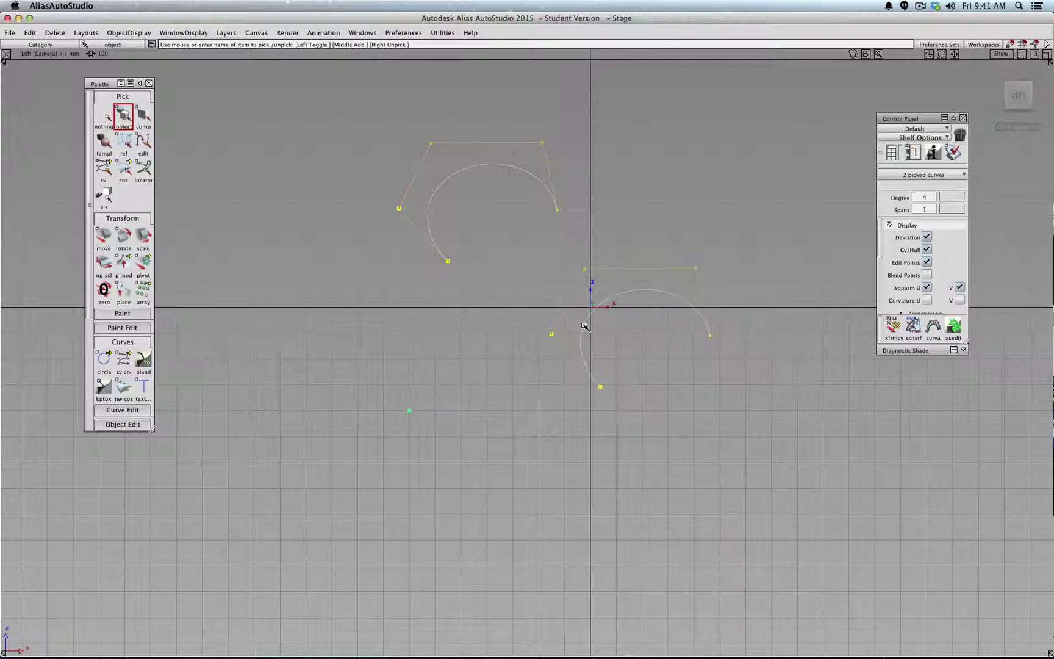
click(427, 215)
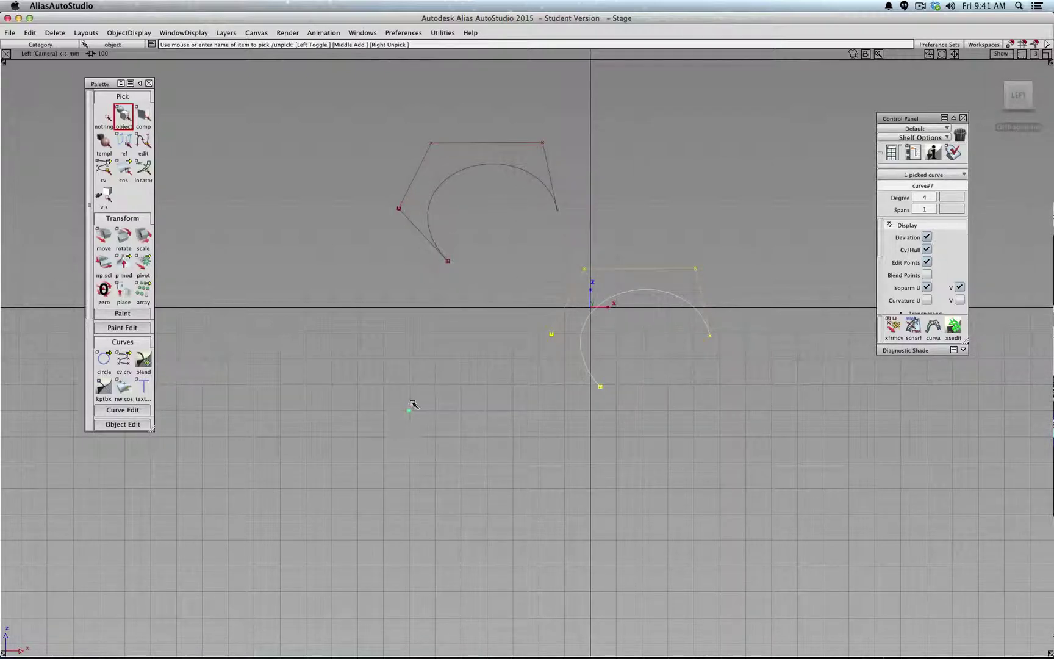
click(430, 210)
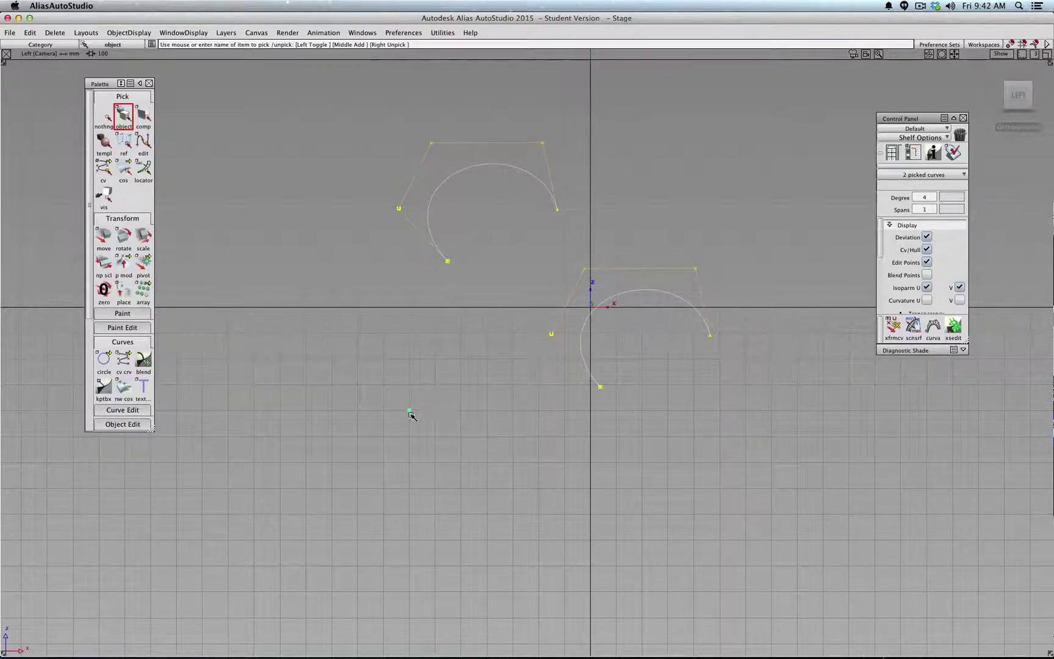
Pick only the upper curve and move its pivot onto the curve's lower end point
click(144, 264)
click(105, 115)
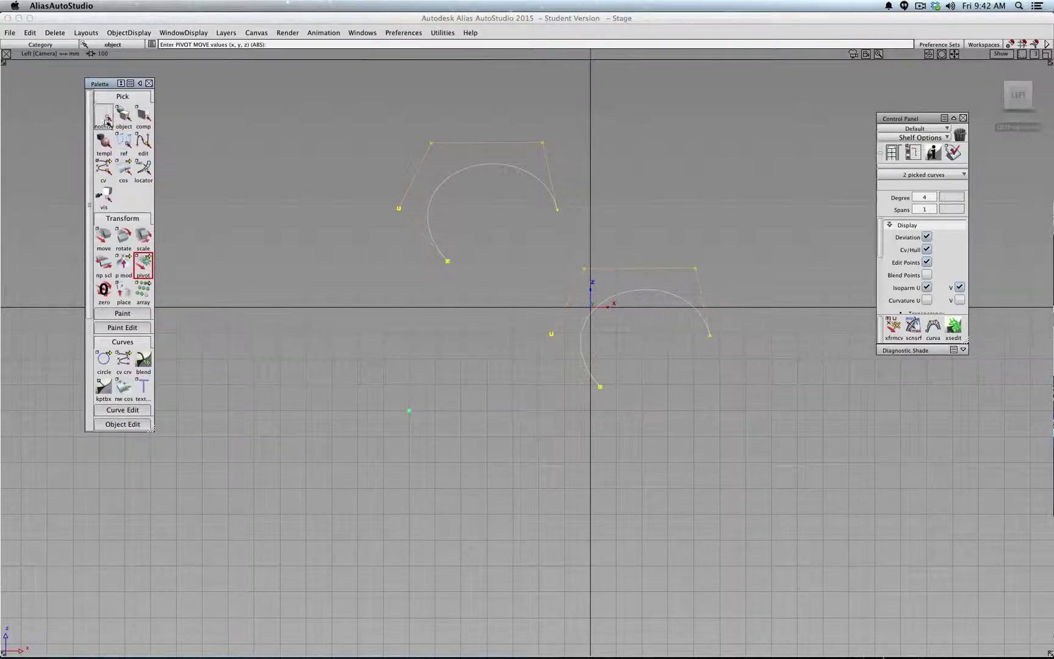
click(443, 190)
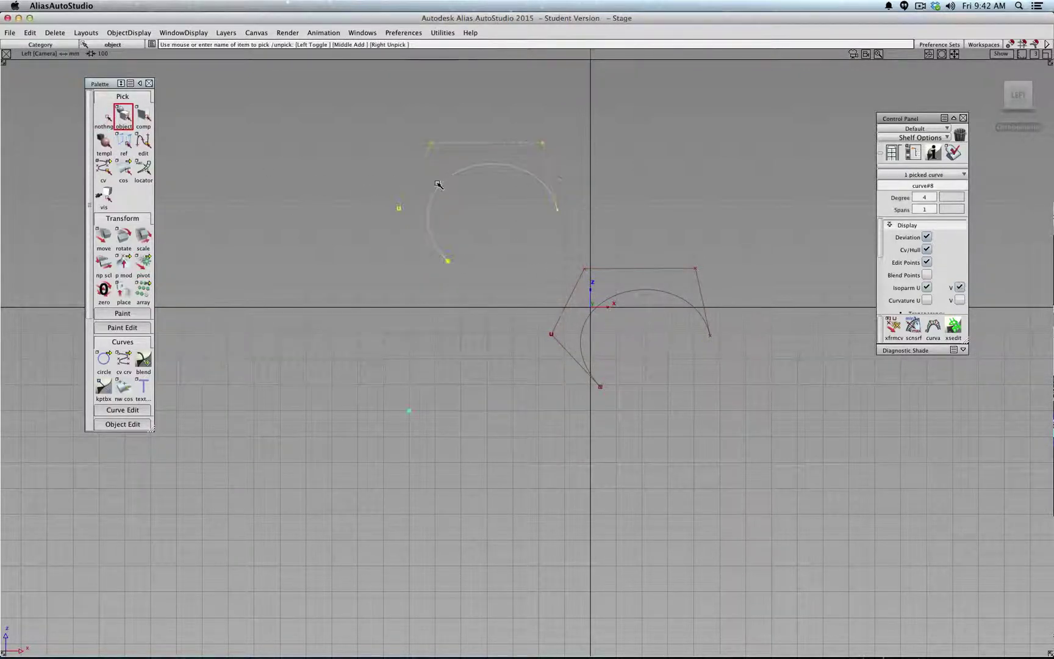
click(144, 264)
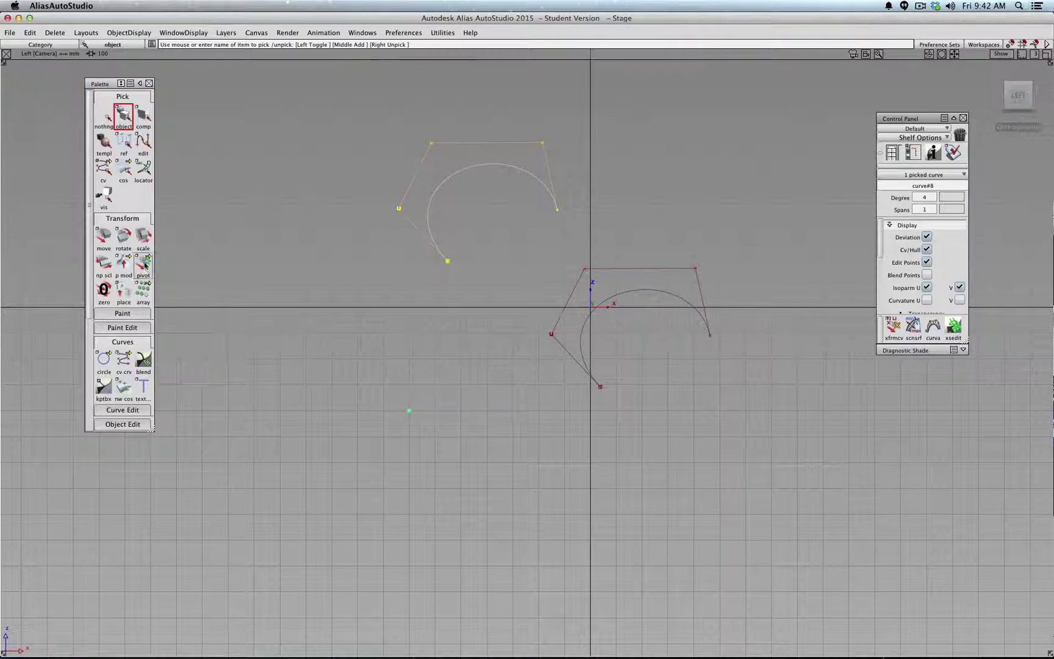
click(452, 266)
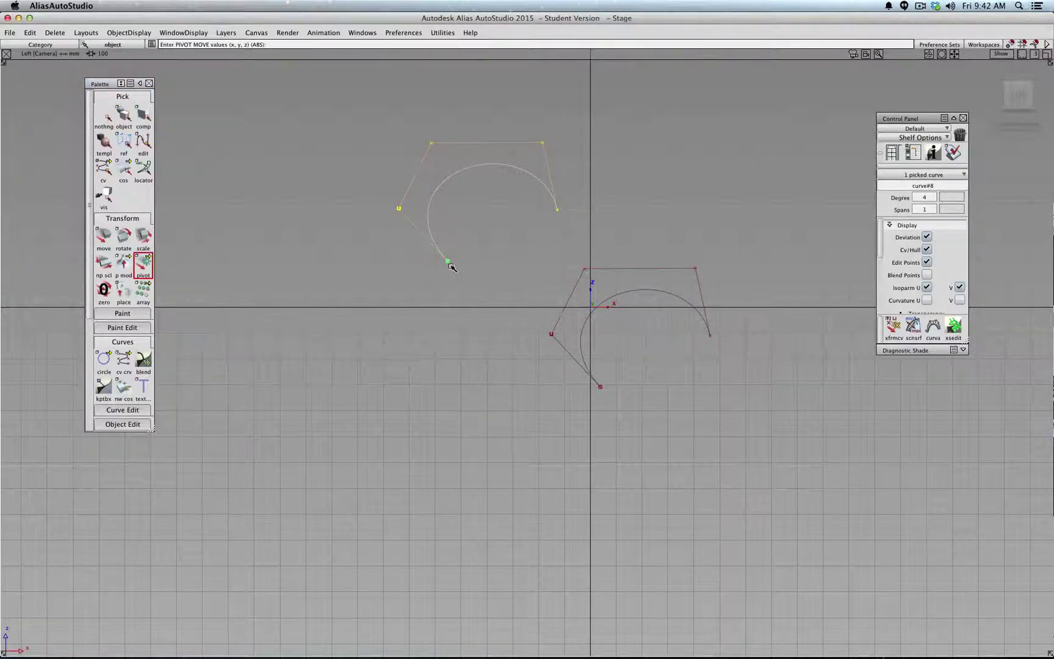
Pick only the lower curve and move its pivot onto that curve's lower end point
ctrl+shift+click(482, 365)
click(481, 341)
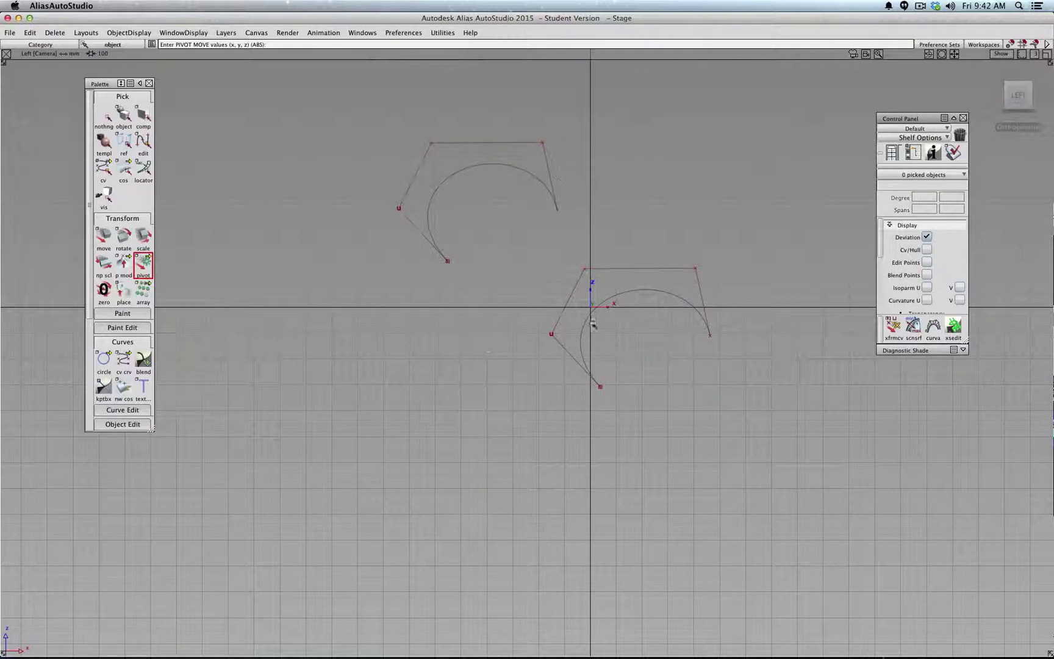
click(587, 322)
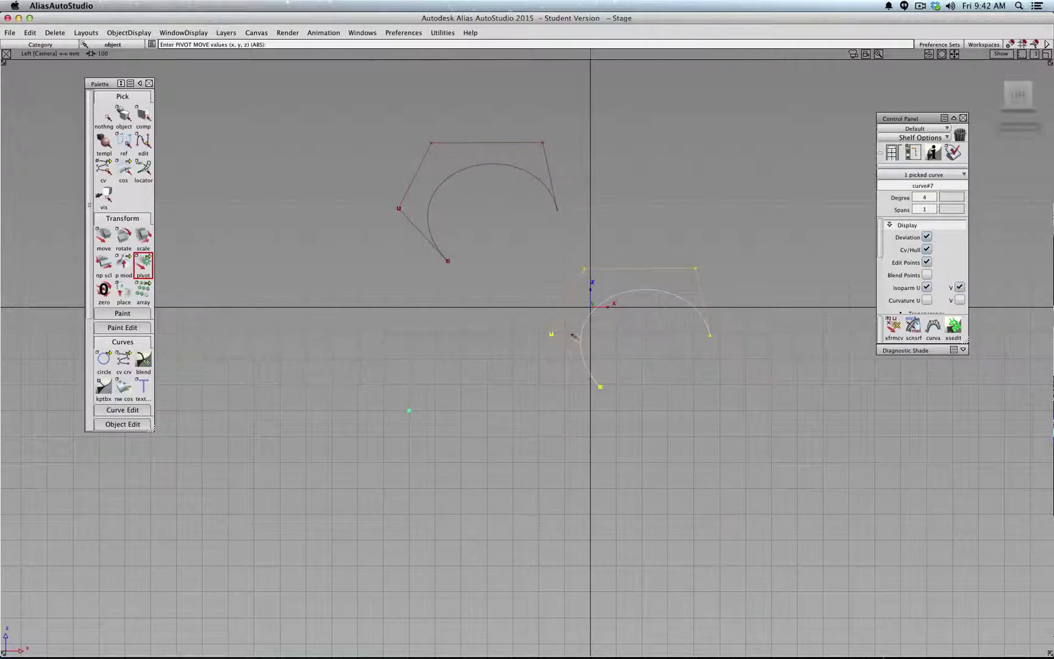
click(603, 395)
Clear the selection and pick both curves together again
click(107, 117)
click(123, 115)
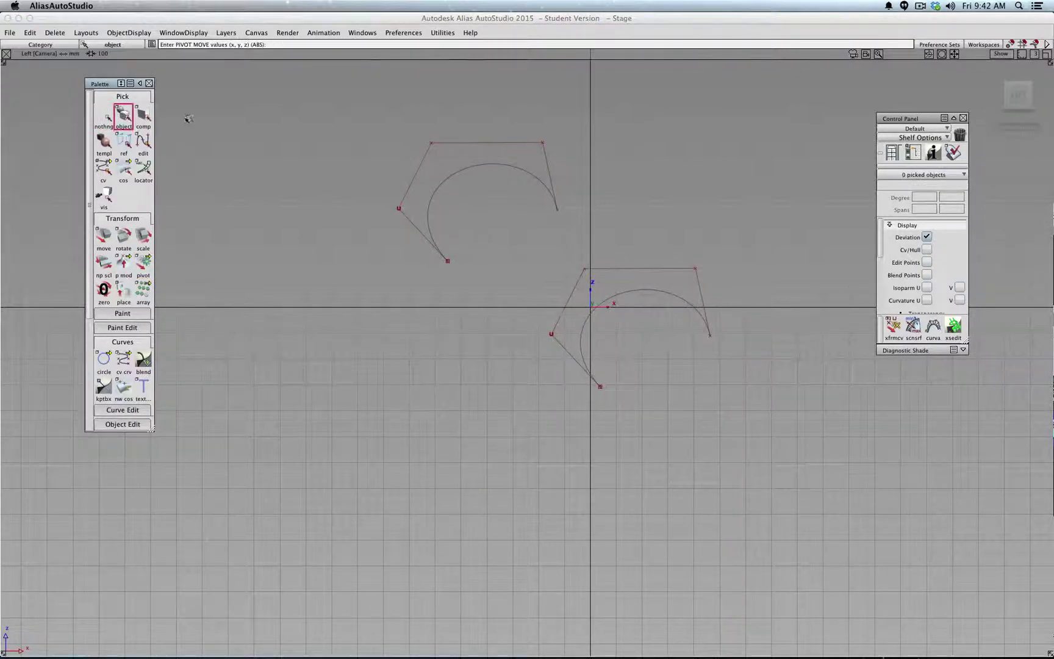
click(464, 171)
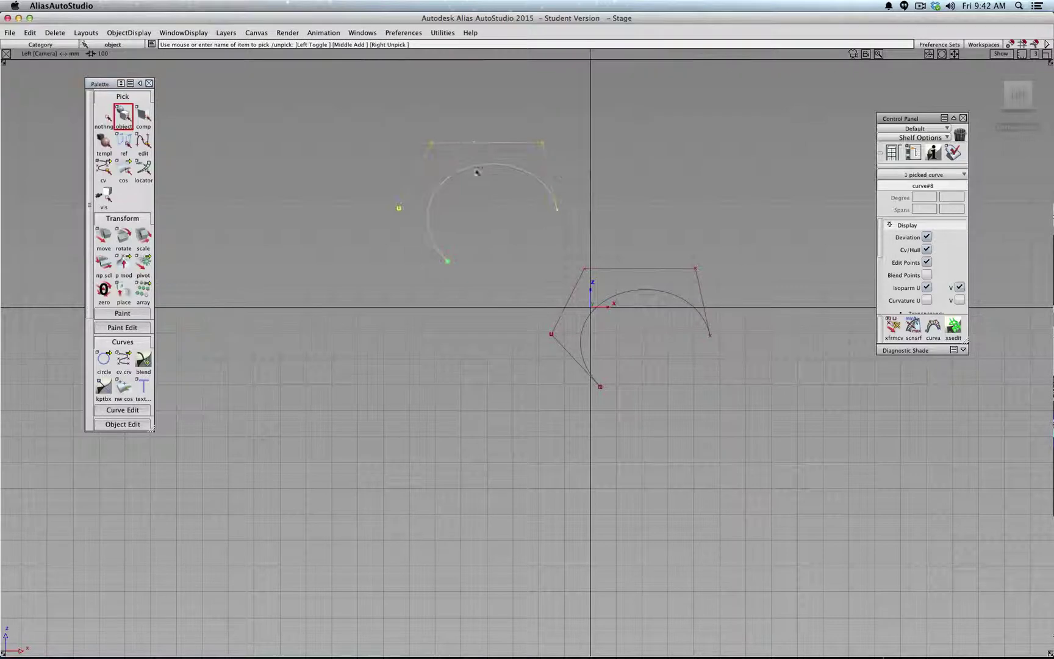
click(626, 294)
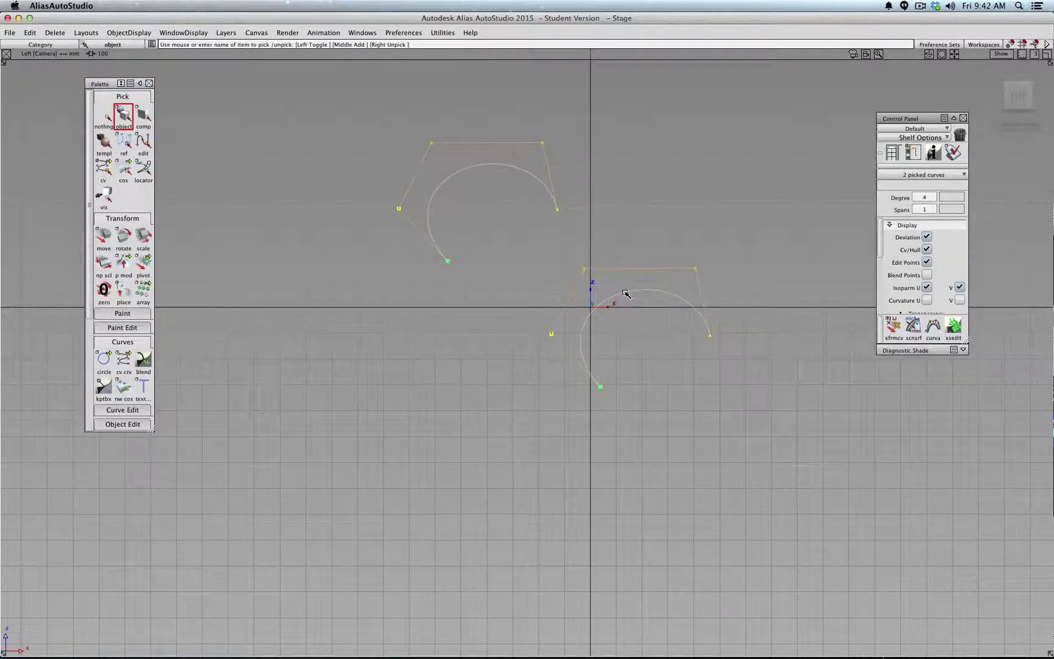